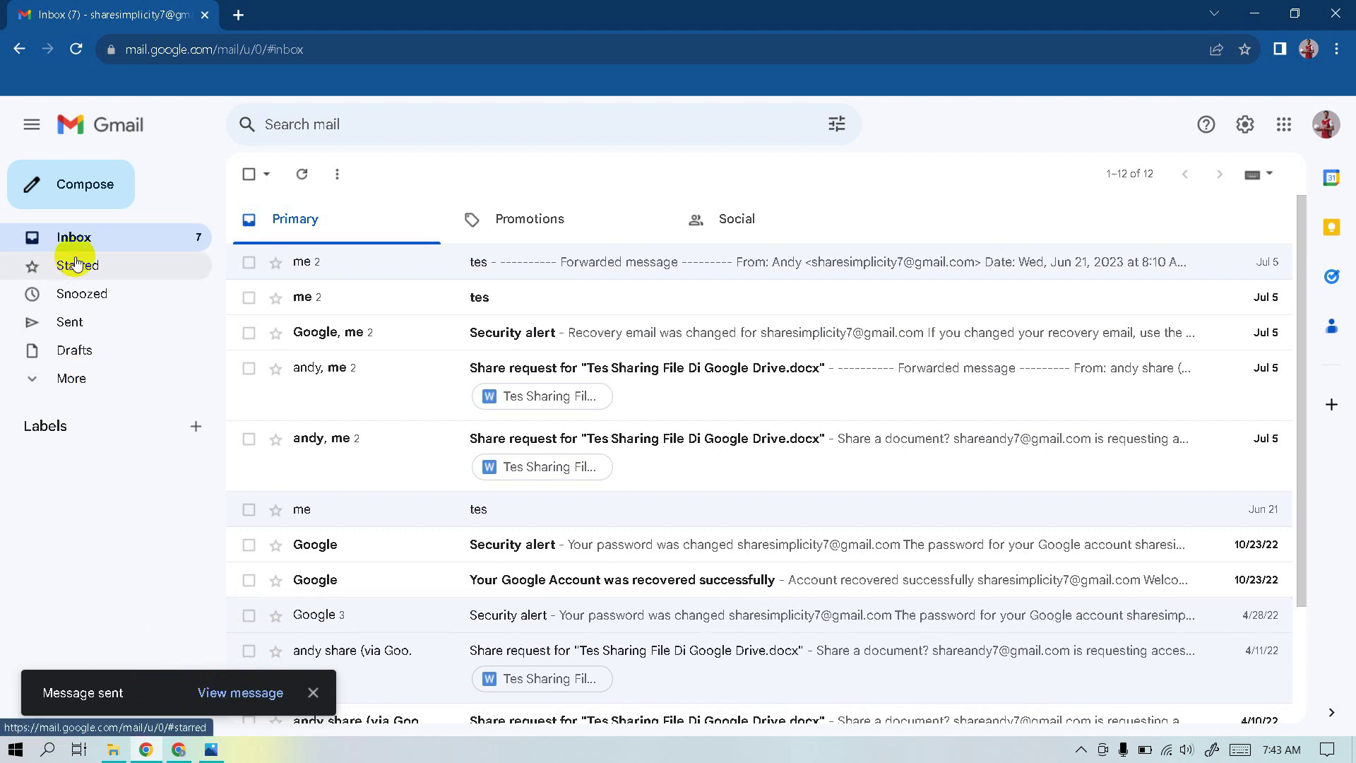
Draft a new message to the test recipient with subject and body 'tes 2'
left_click(83, 326)
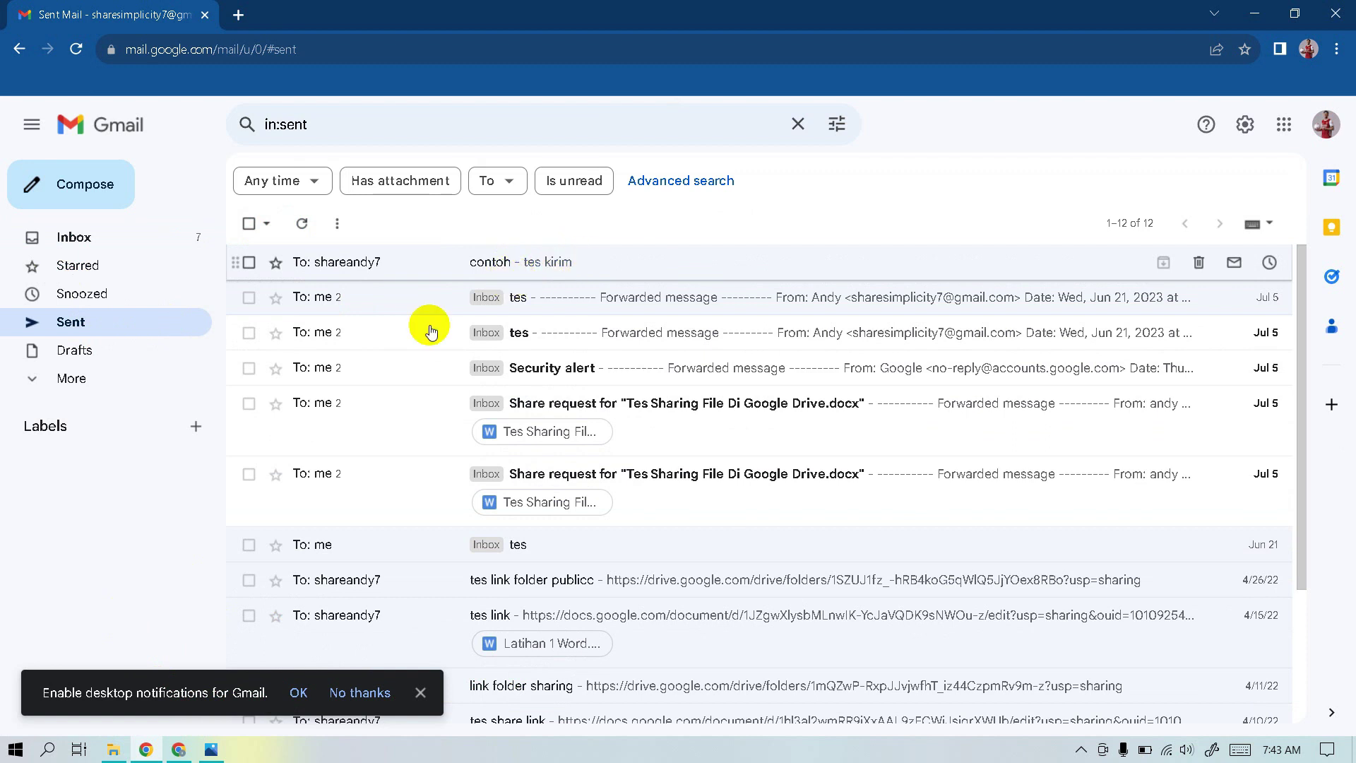
left_click(88, 233)
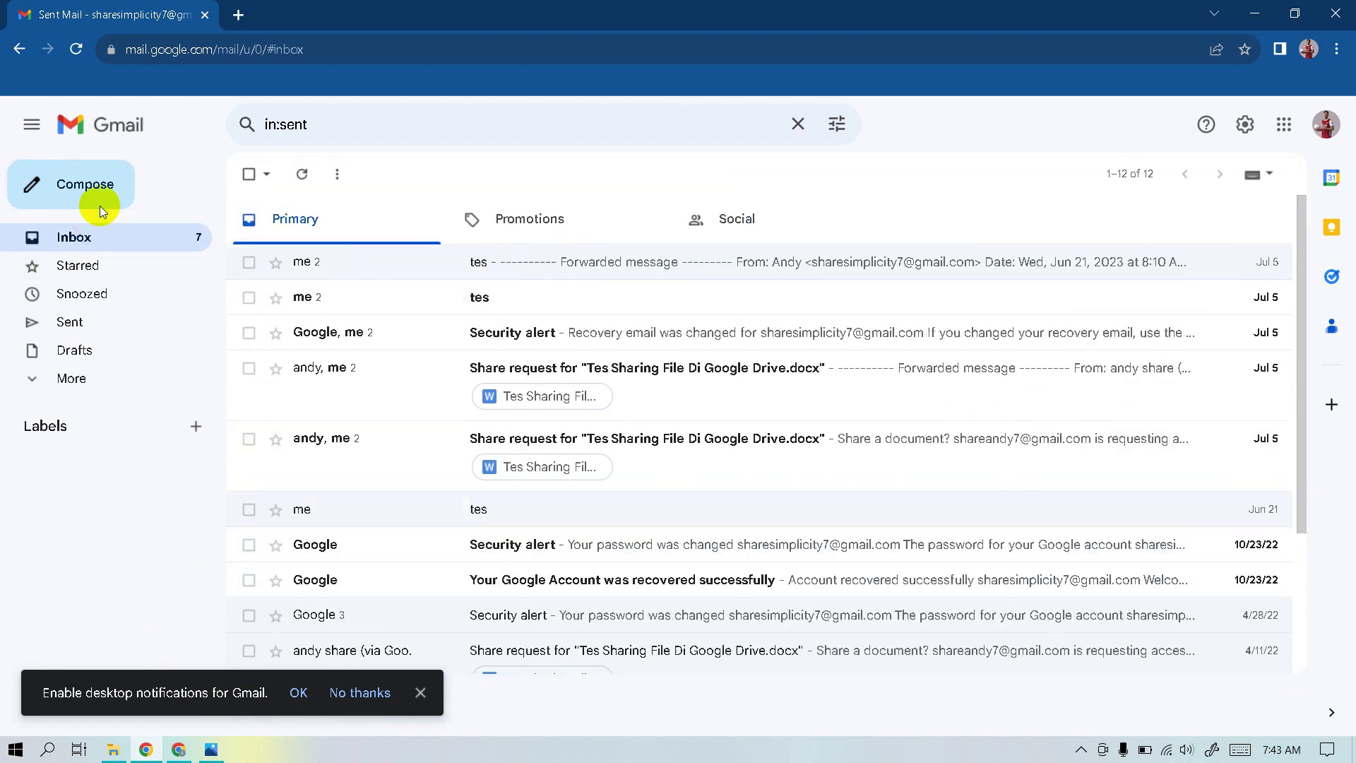
left_click(88, 183)
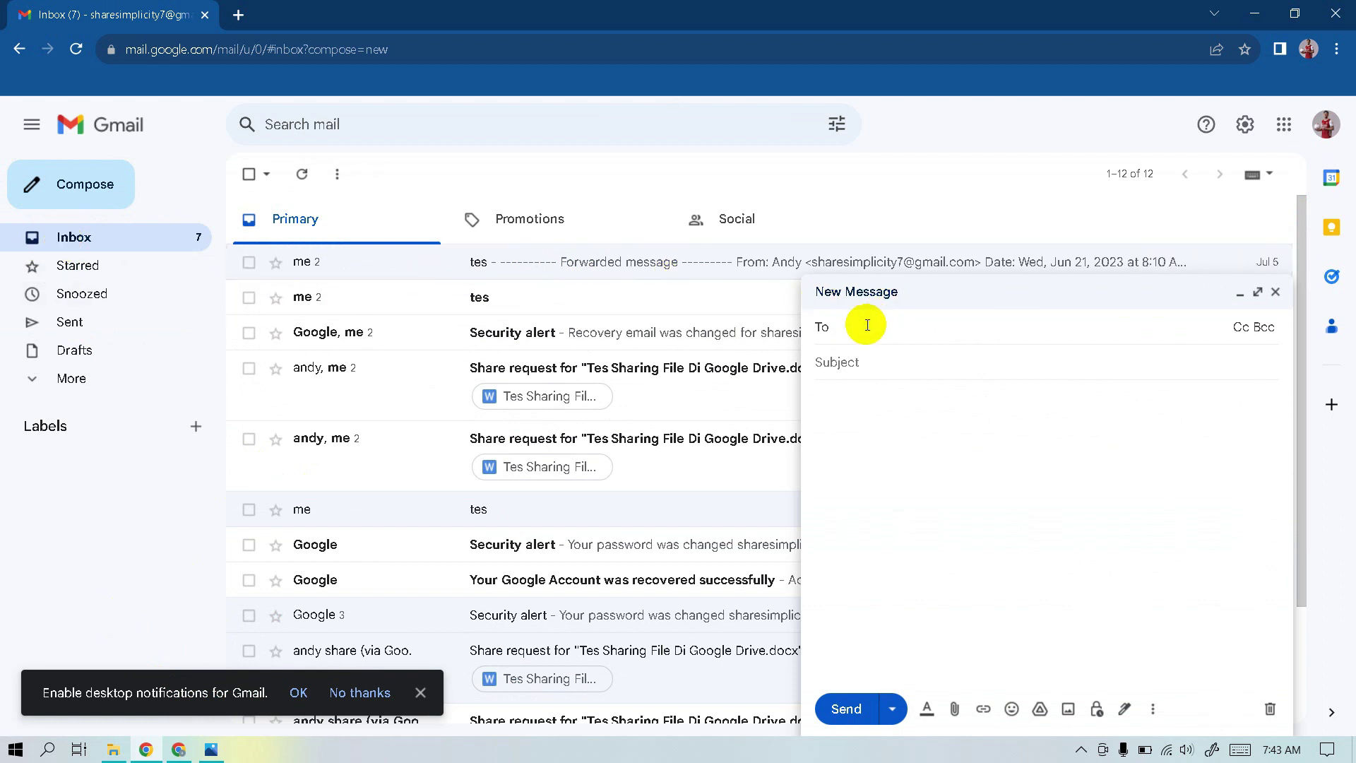
key("ctrl+v")
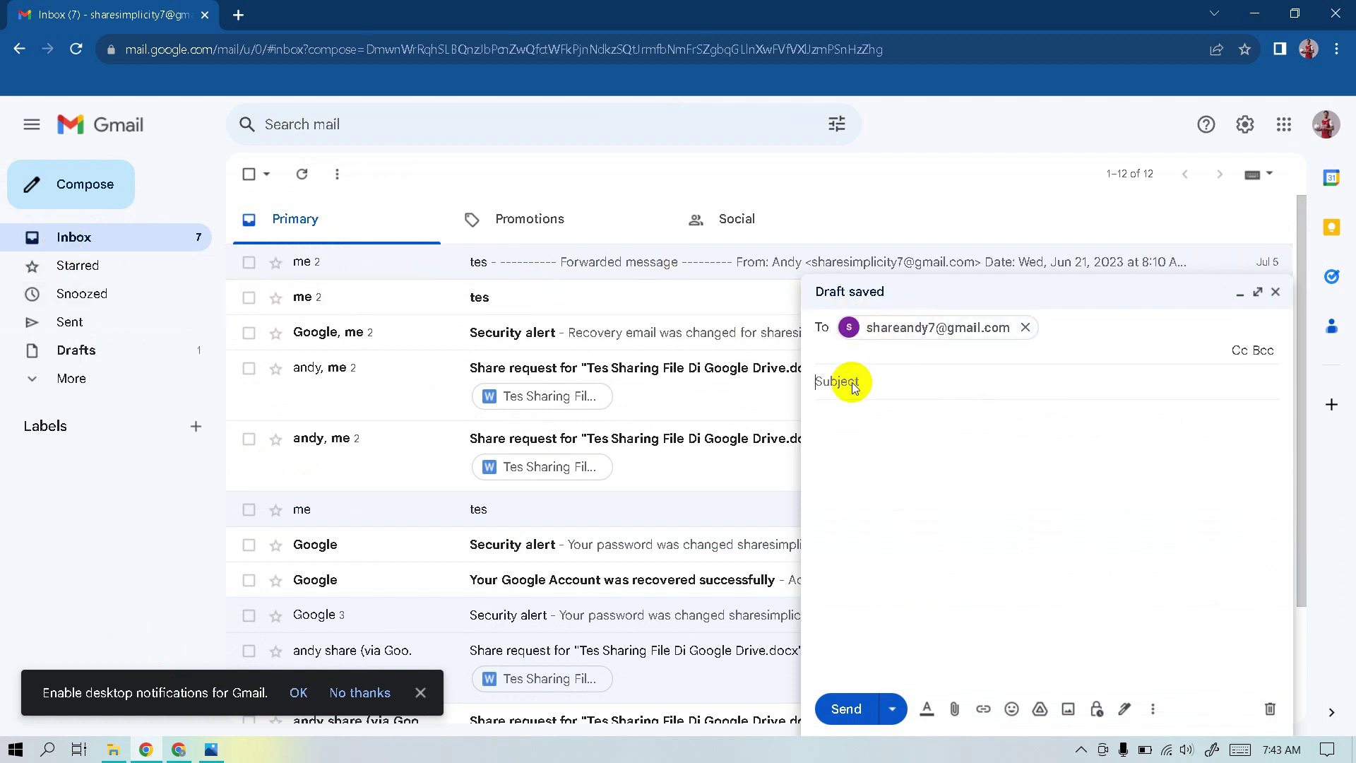
left_click(852, 382)
type("tes 2")
left_click(849, 422)
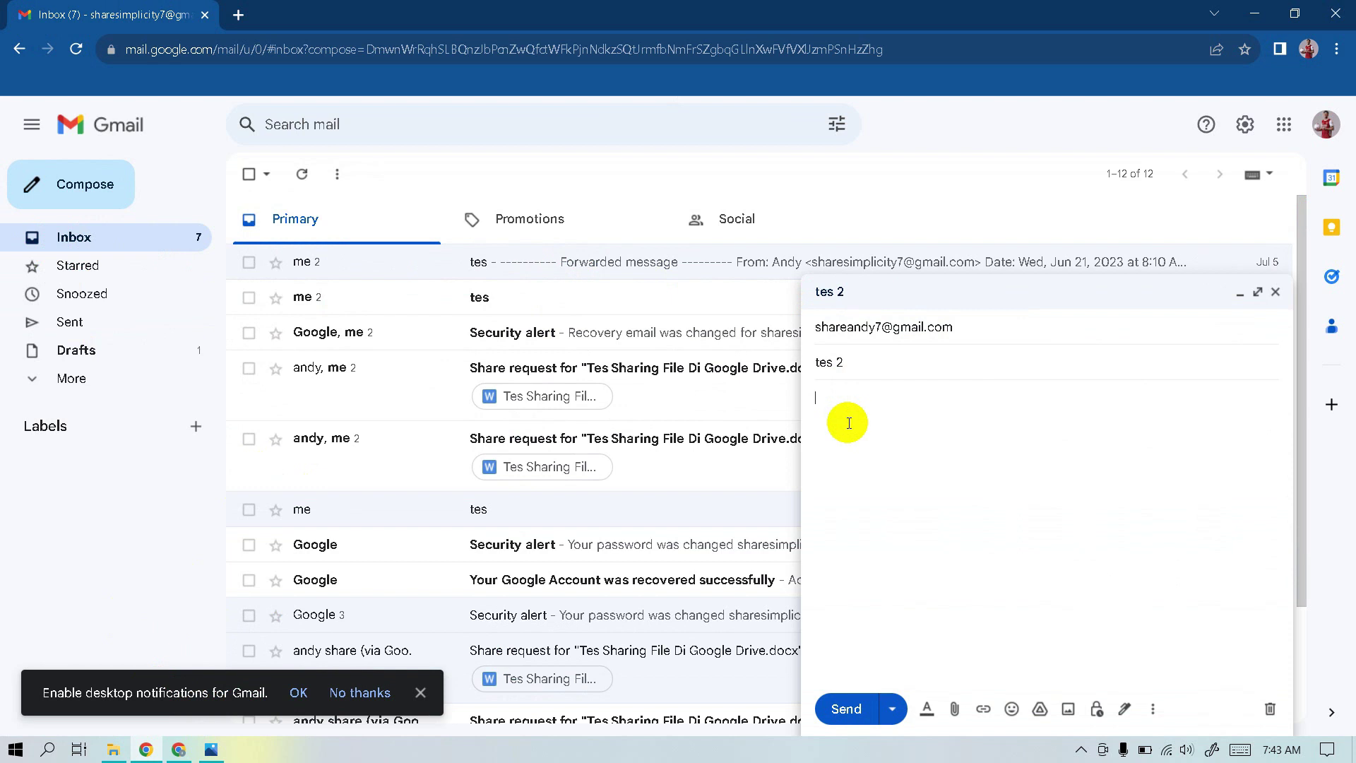
type("tes 2")
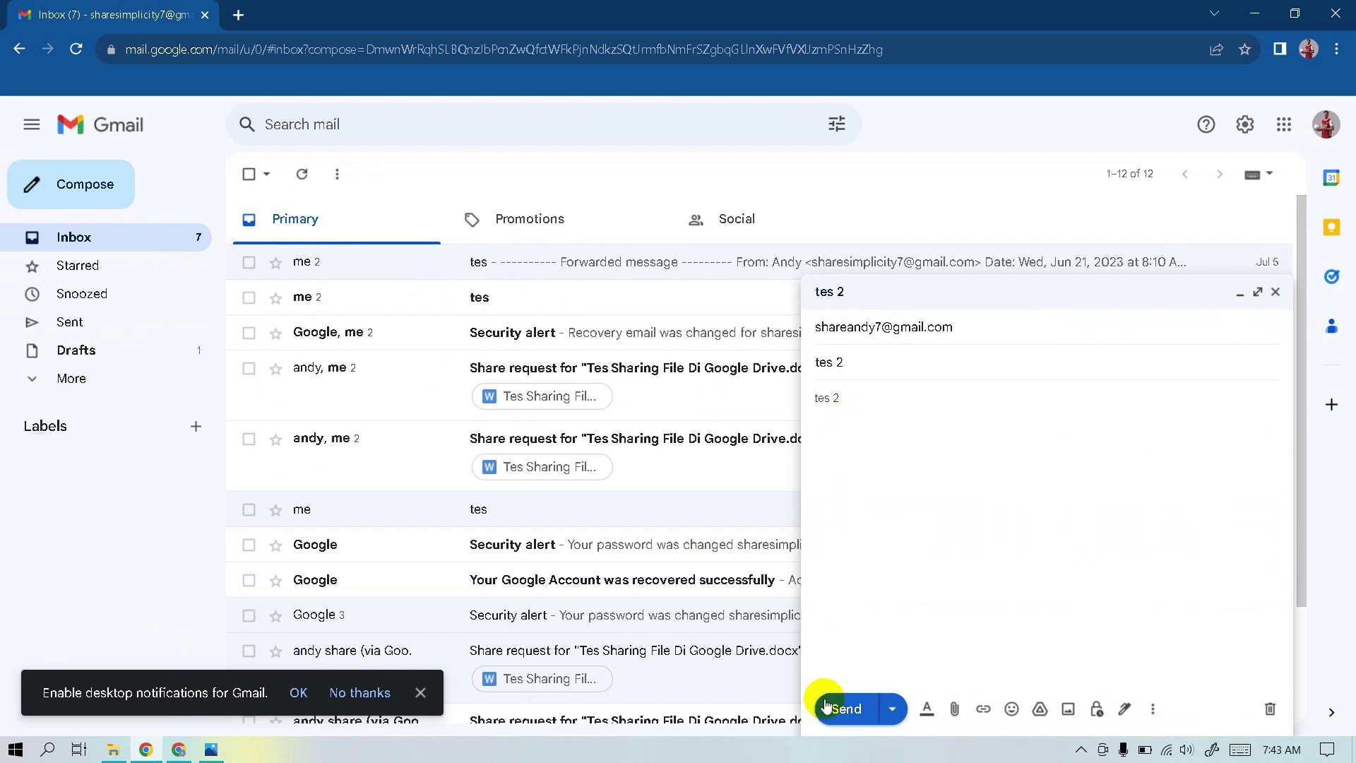
Send the 'tes 2' message, then undo the send so it reopens as a draft
left_click(845, 709)
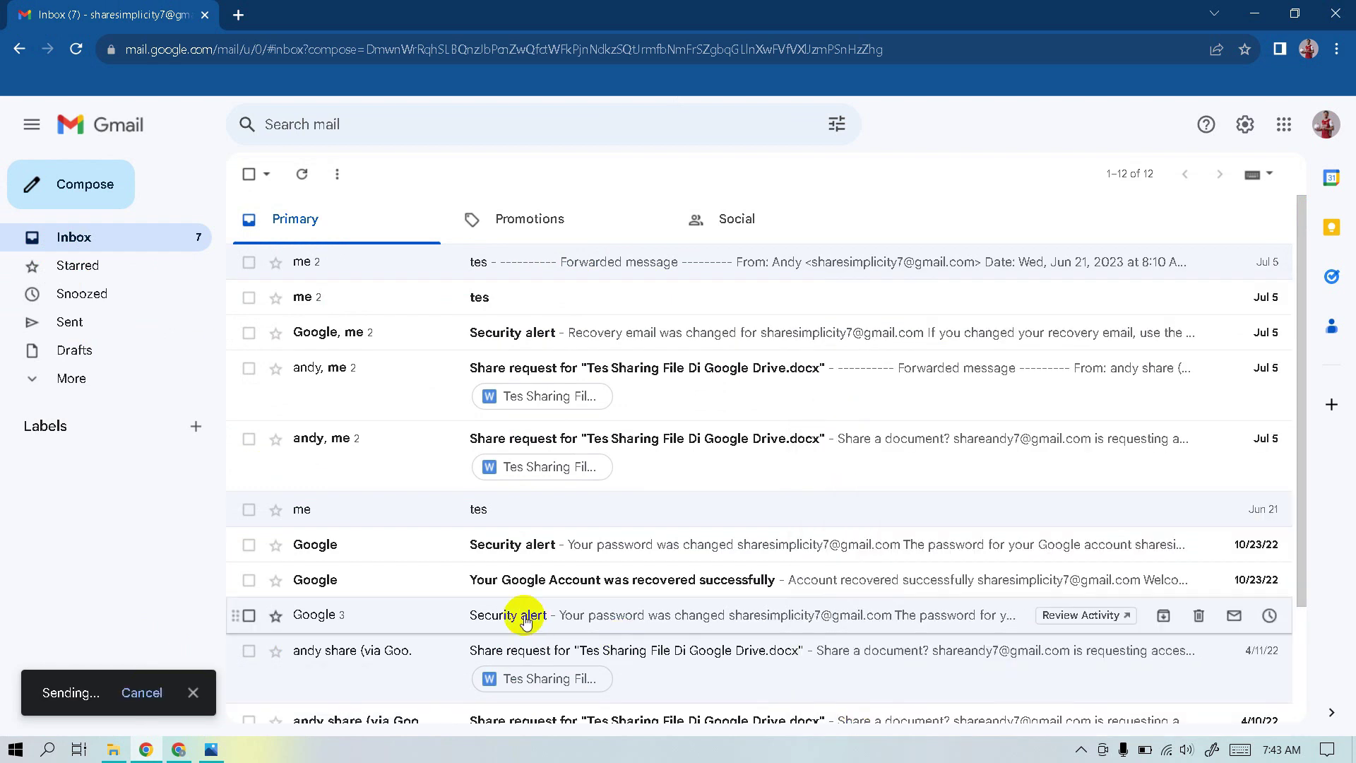
left_click(171, 698)
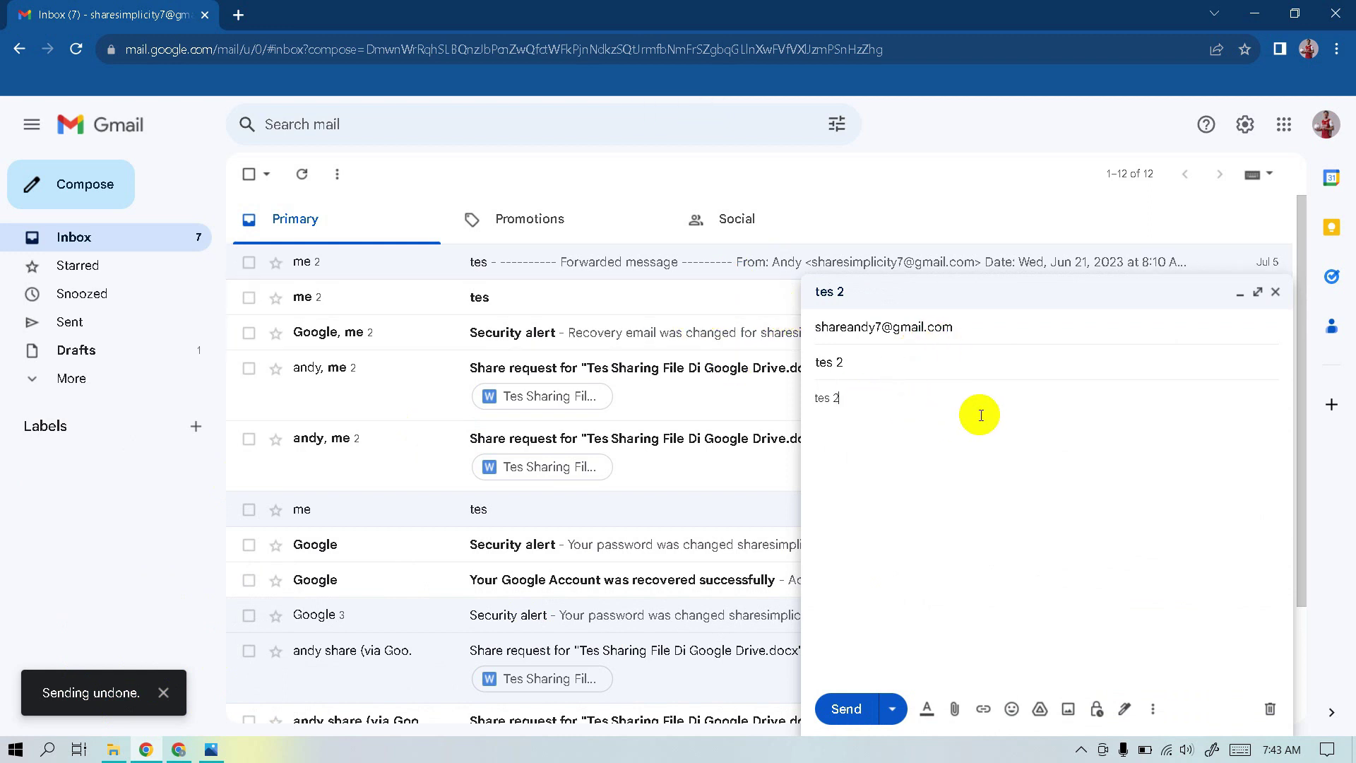
key("Escape")
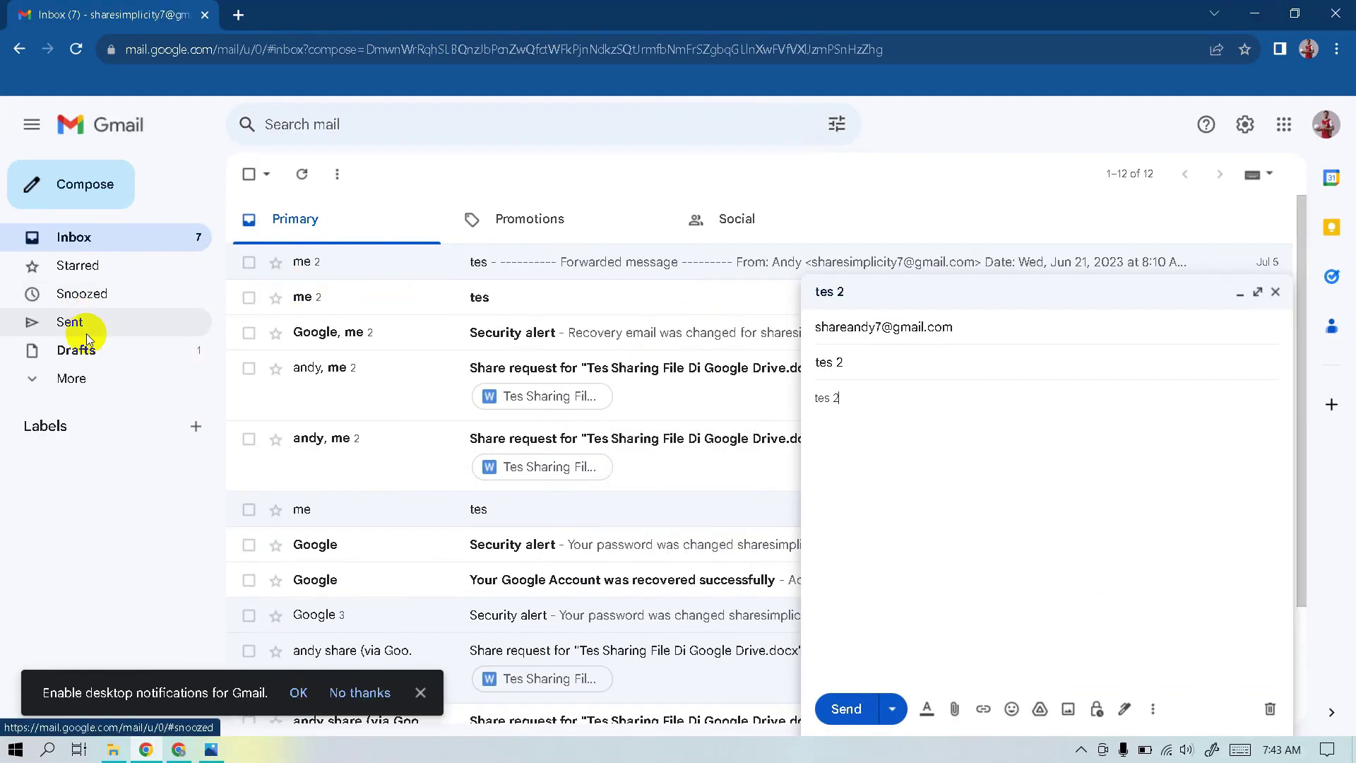
Close the leftover 'tes 2' draft and send a new 'tes 3' message to the test recipient
left_click(92, 352)
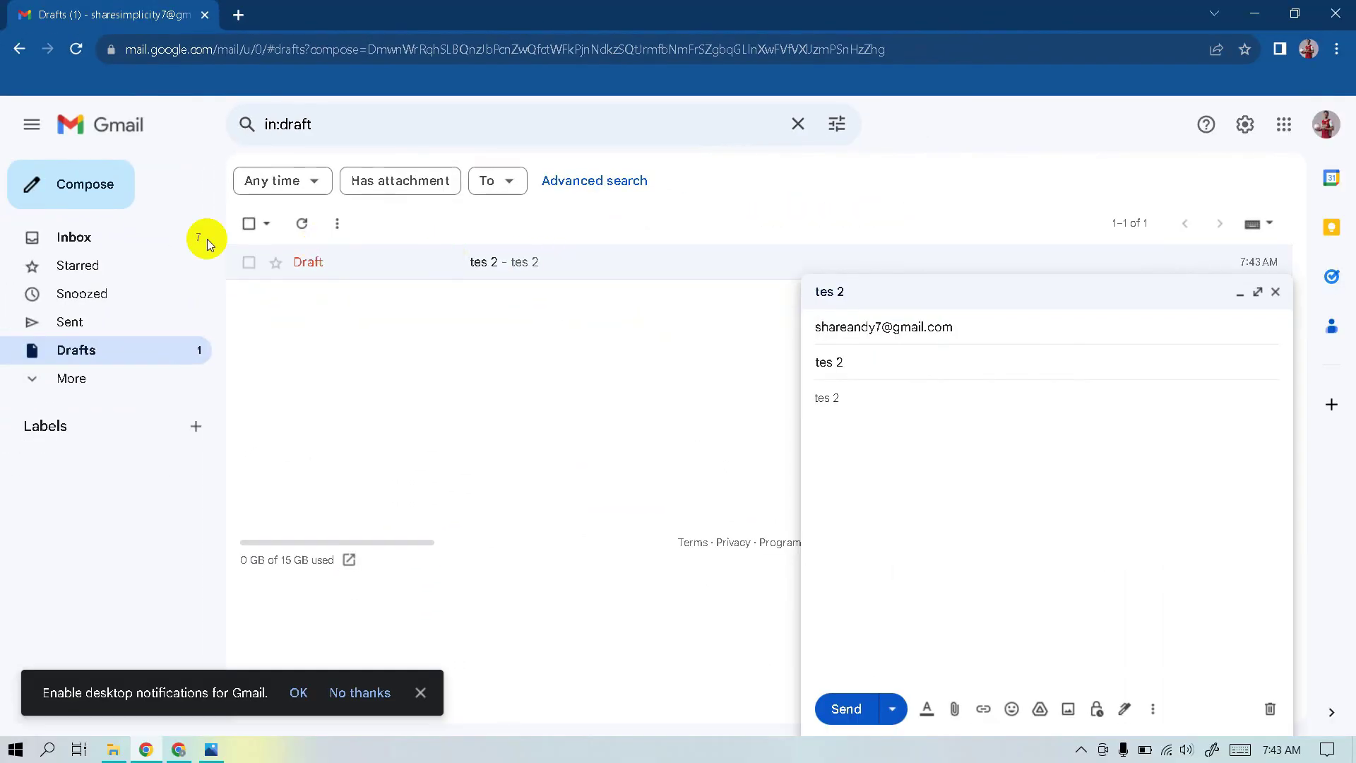
left_click(85, 187)
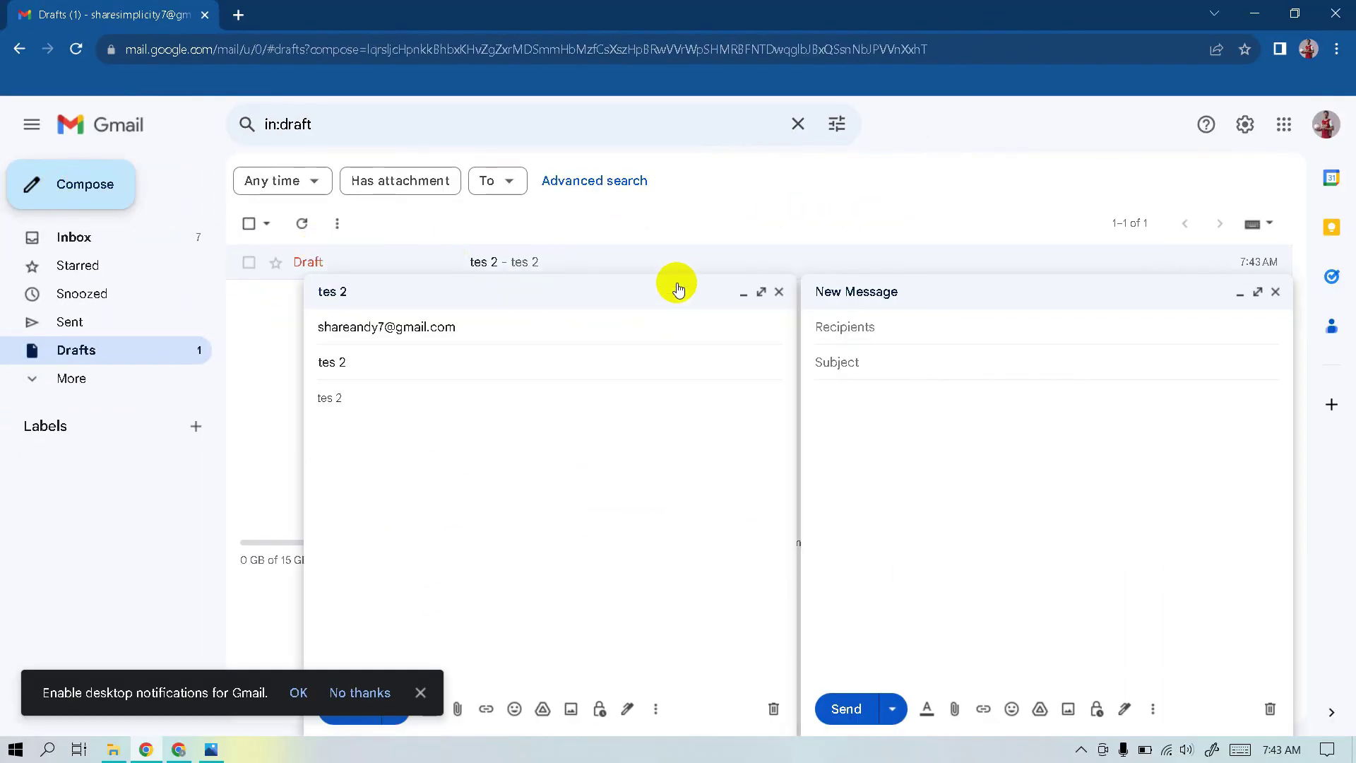
left_click(888, 330)
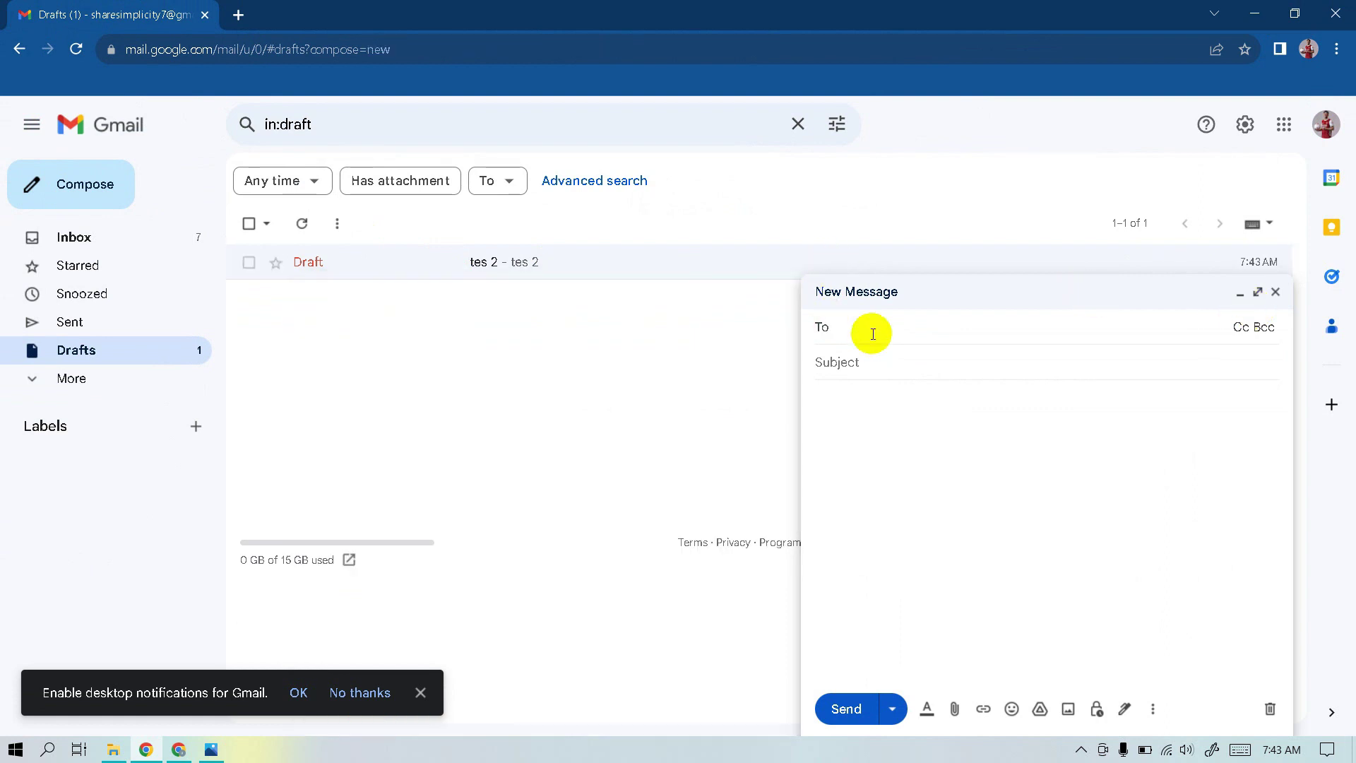
type("te")
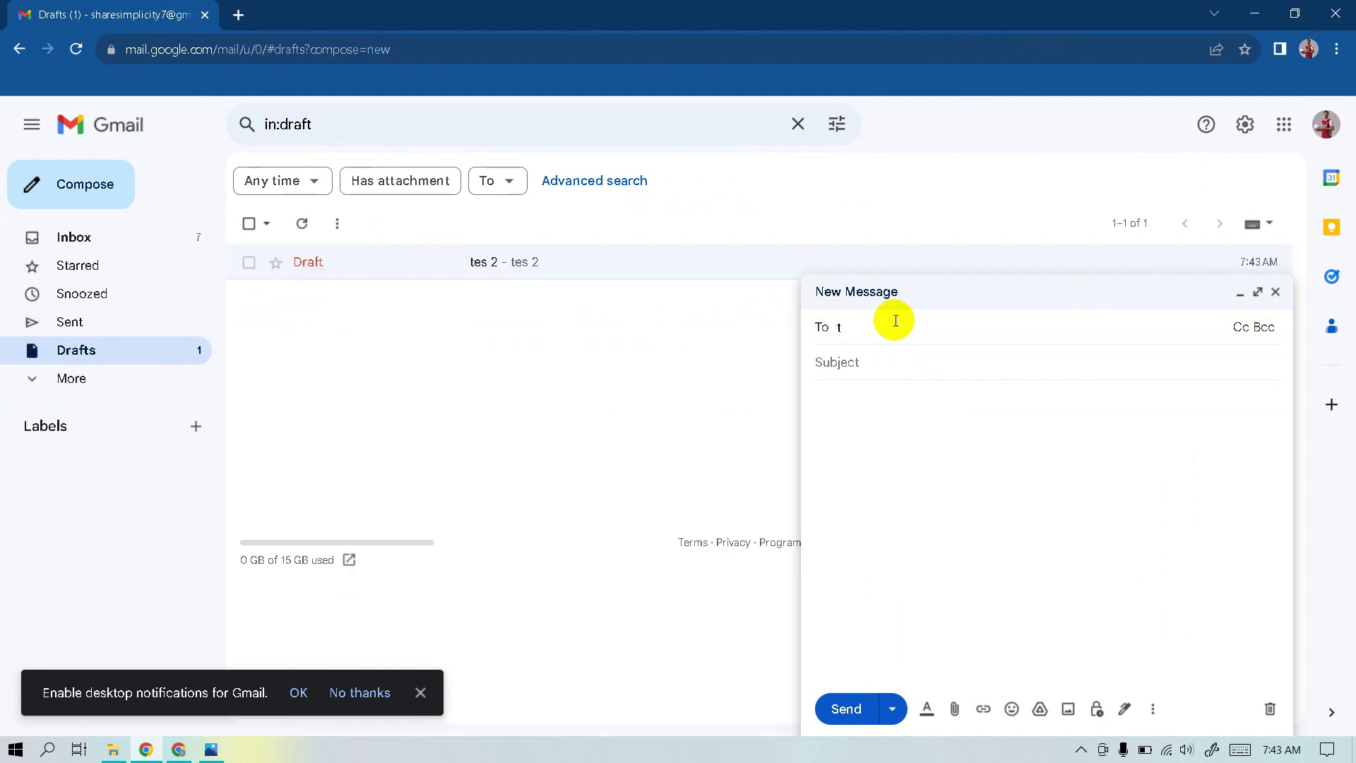
key("Return")
left_click(834, 371)
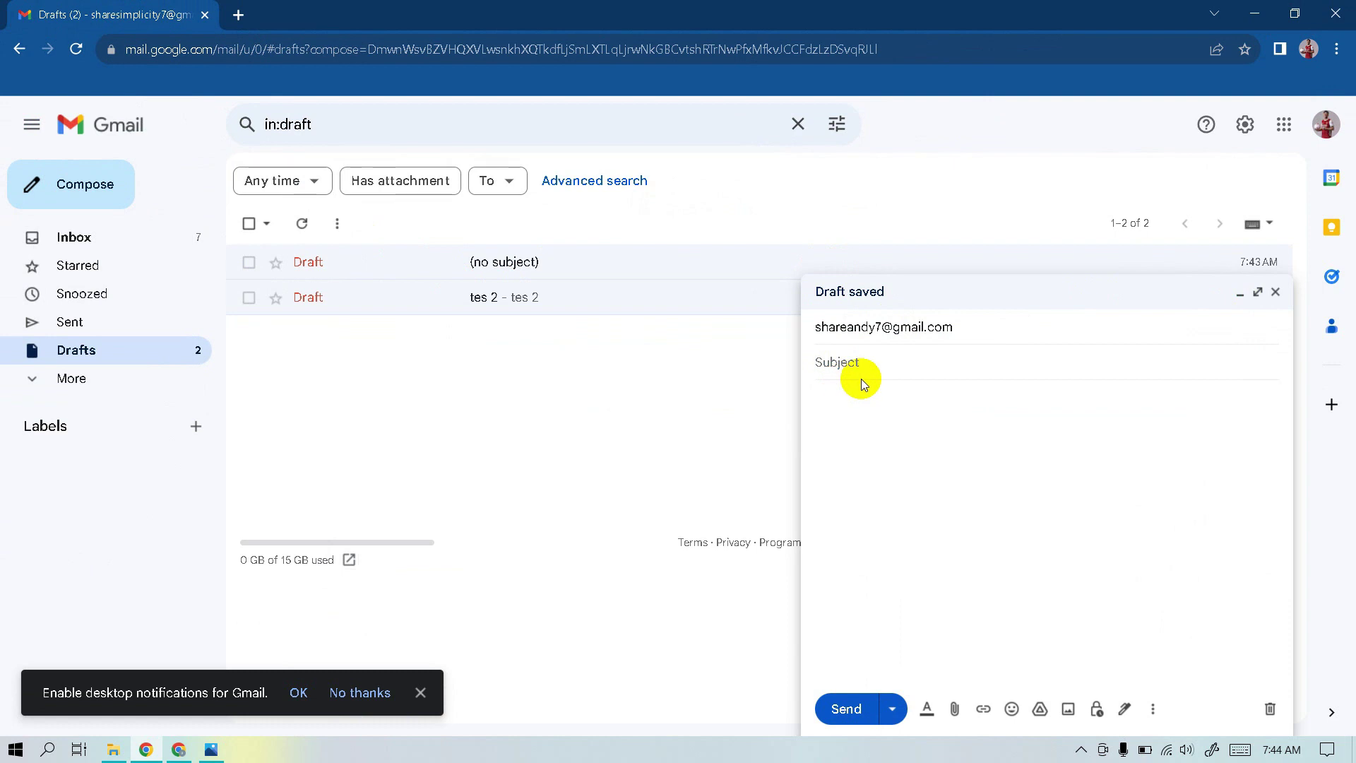
type("tes 3")
left_click(845, 402)
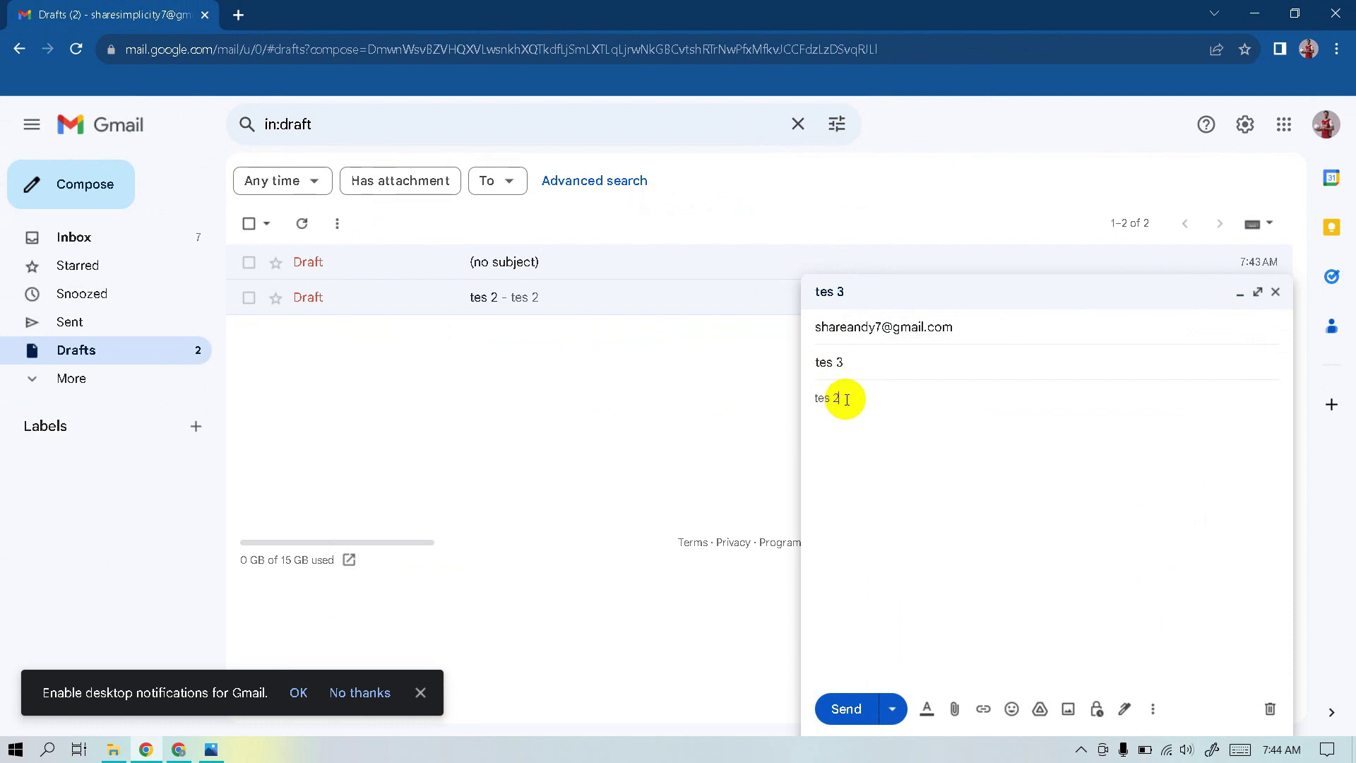
left_click(840, 709)
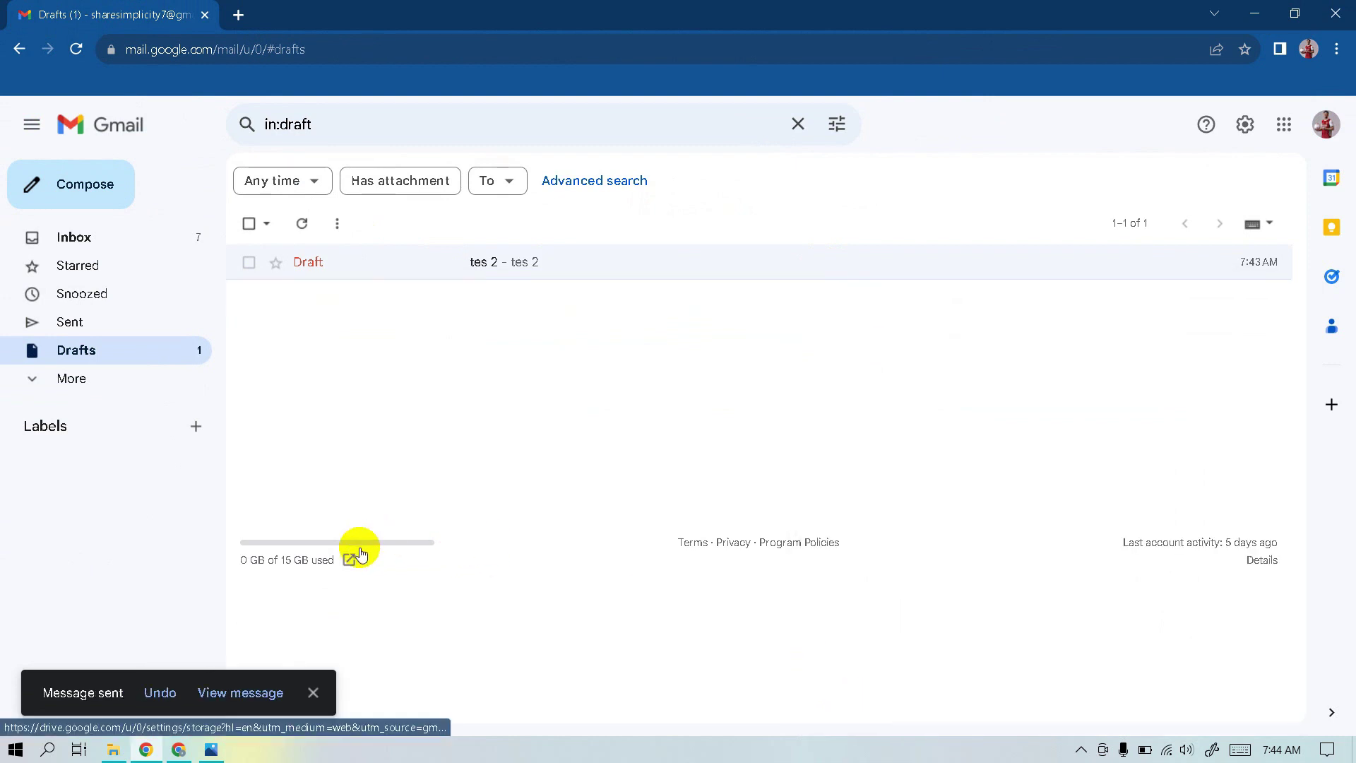
Undo the 'tes 3' send, check Drafts, then send 'tes 3' again
left_click(173, 696)
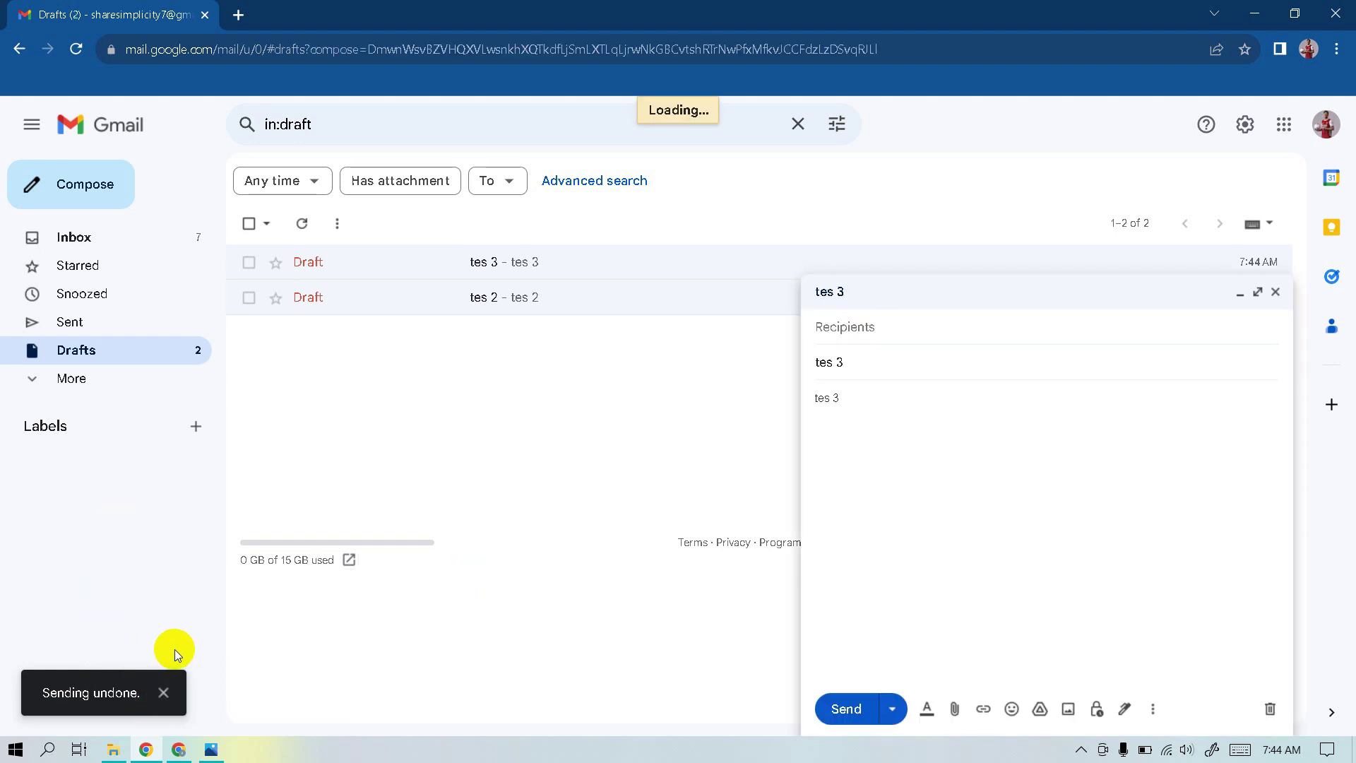
left_click(94, 671)
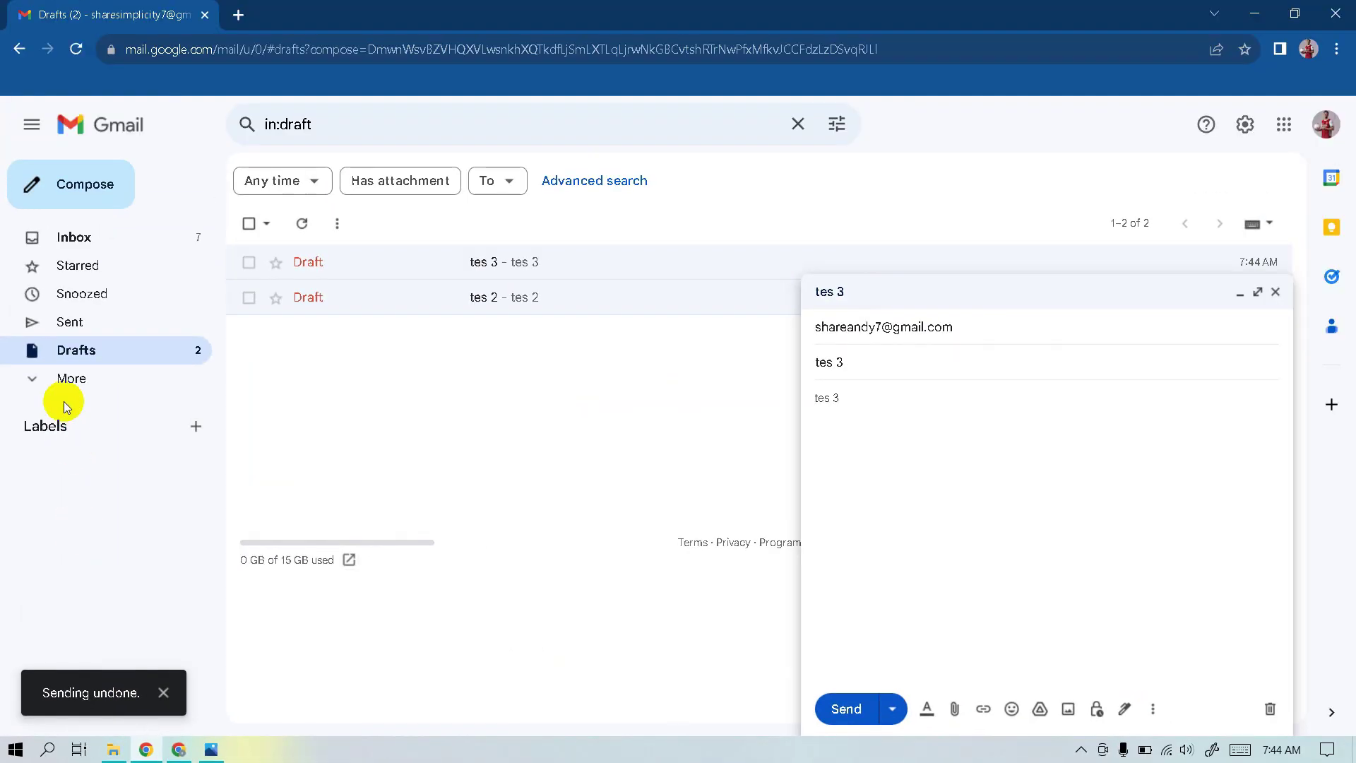
left_click(139, 296)
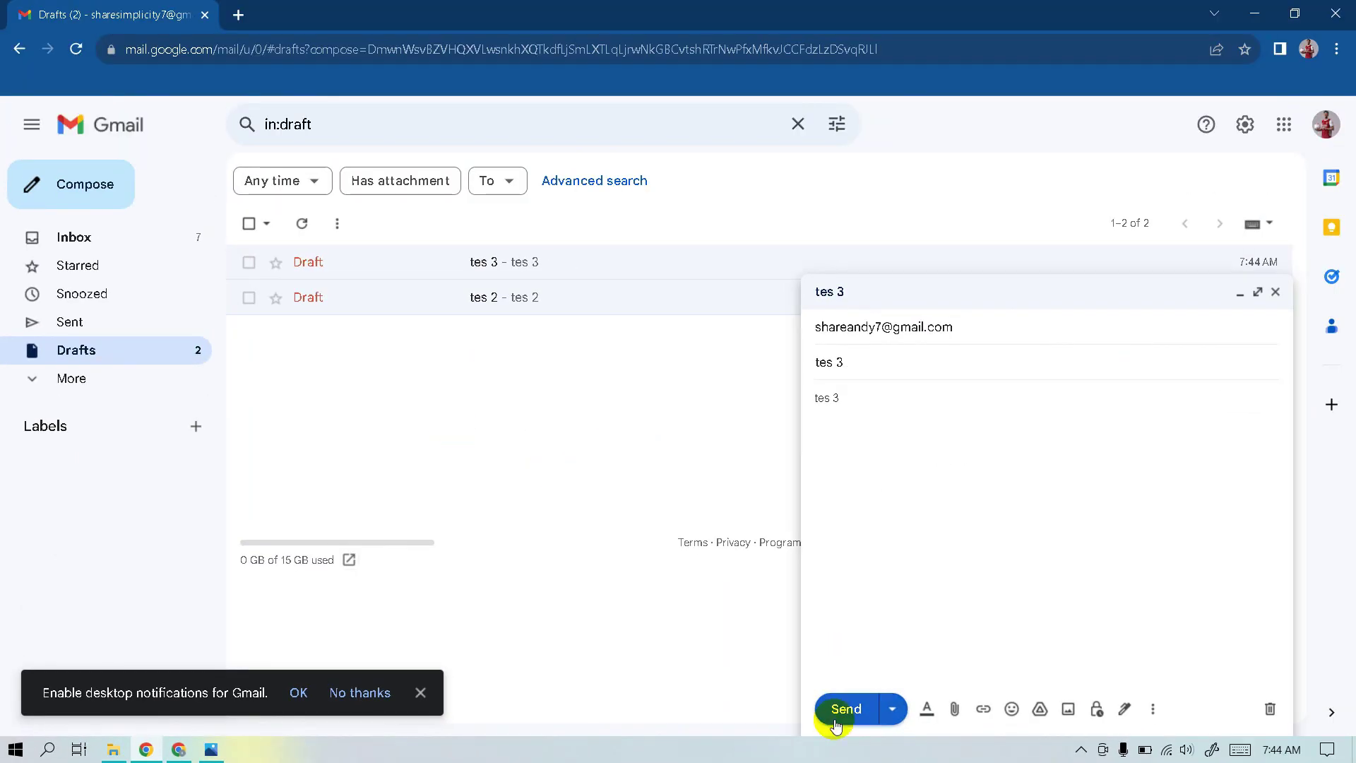
left_click(836, 709)
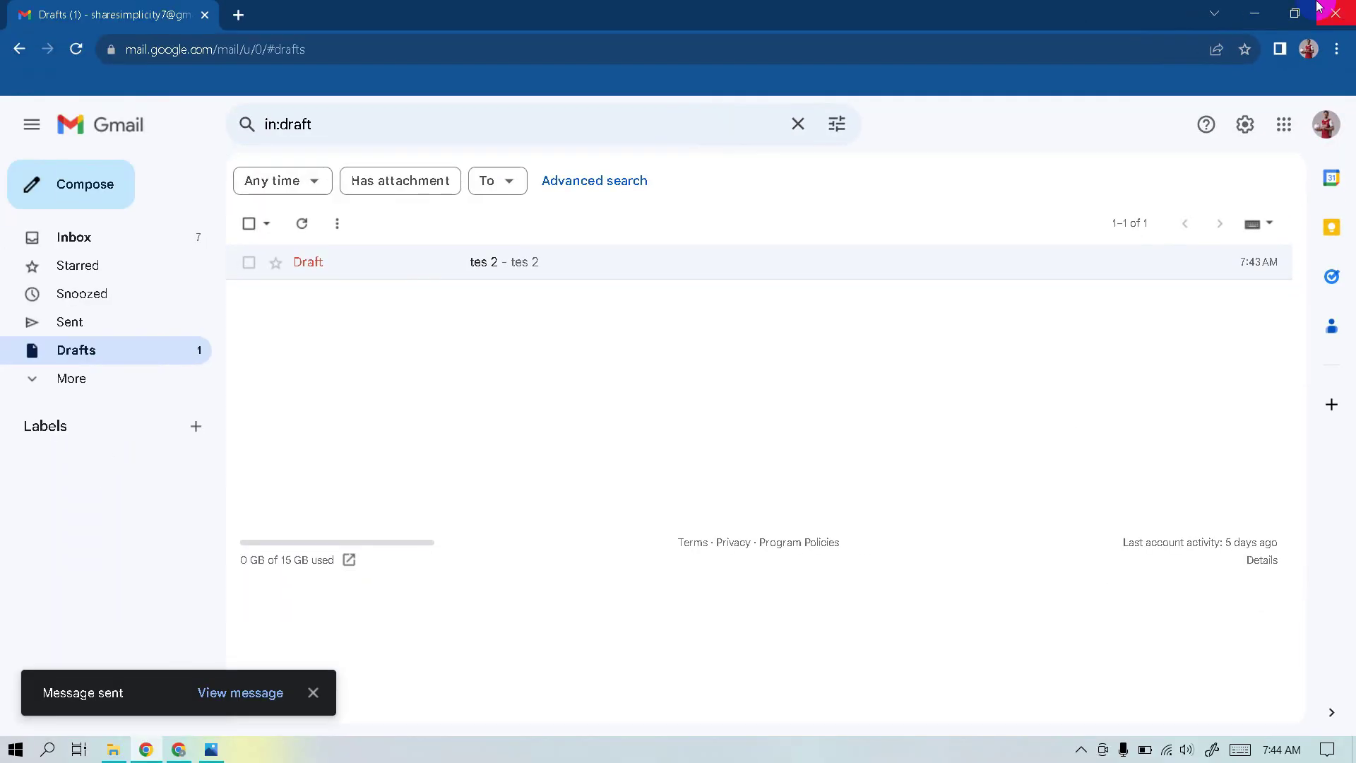
Go to Gmail's General settings and expand the Undo Send cancellation period choices
left_click(1245, 125)
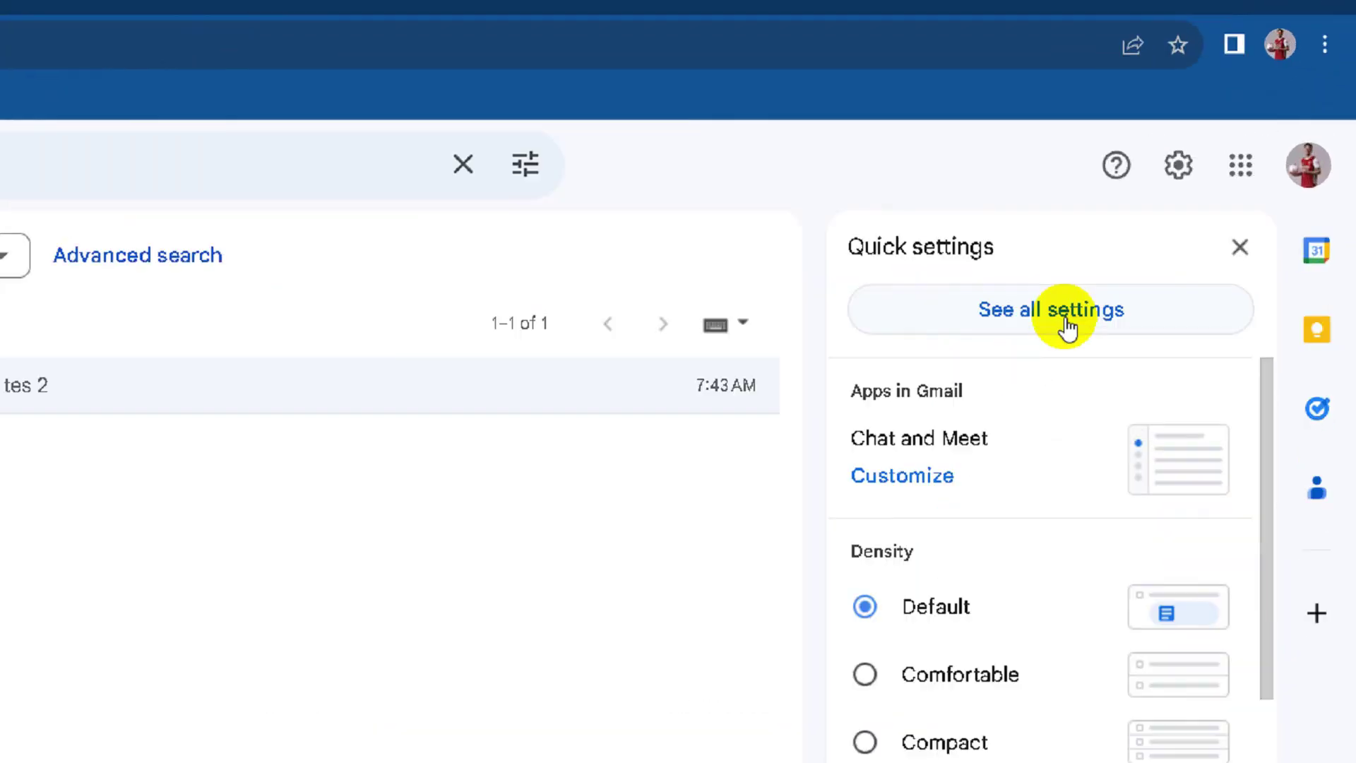
left_click(996, 396)
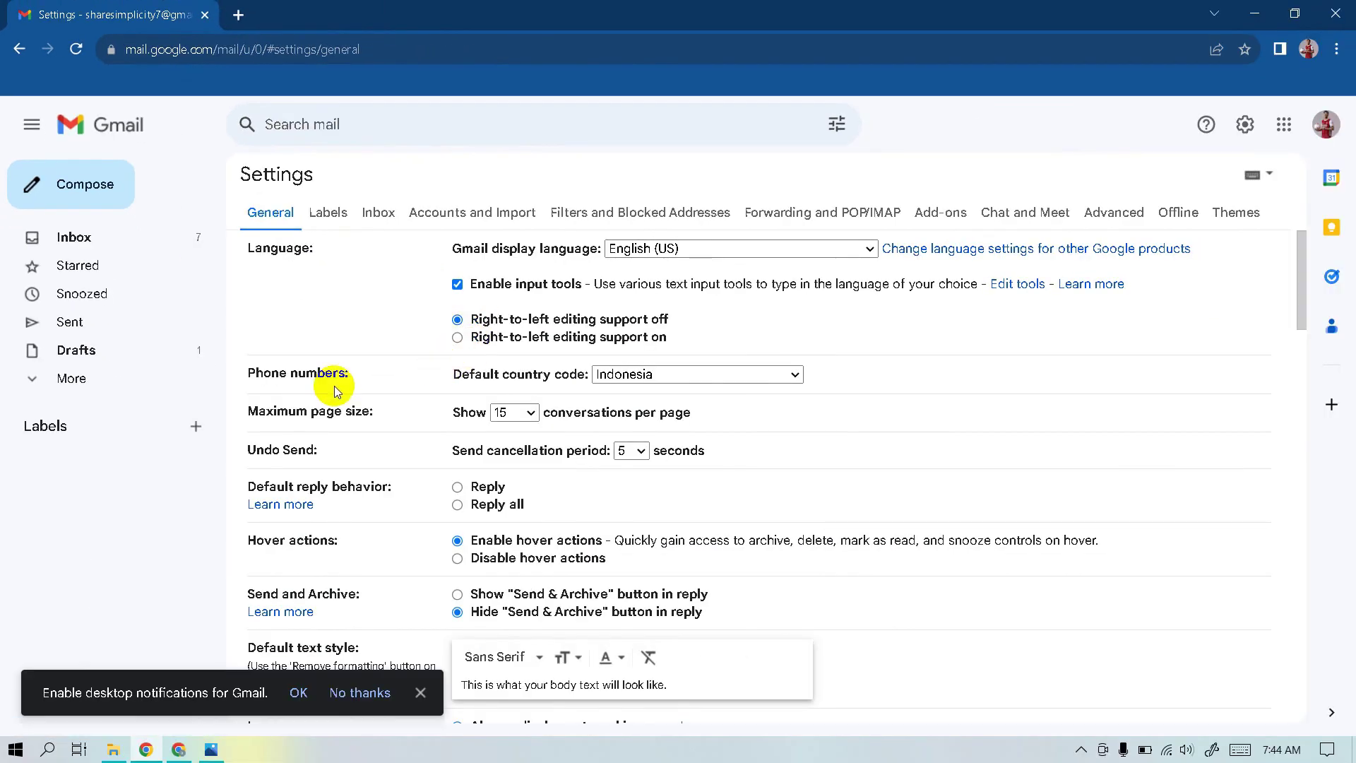
scroll(333, 427, "down", 1)
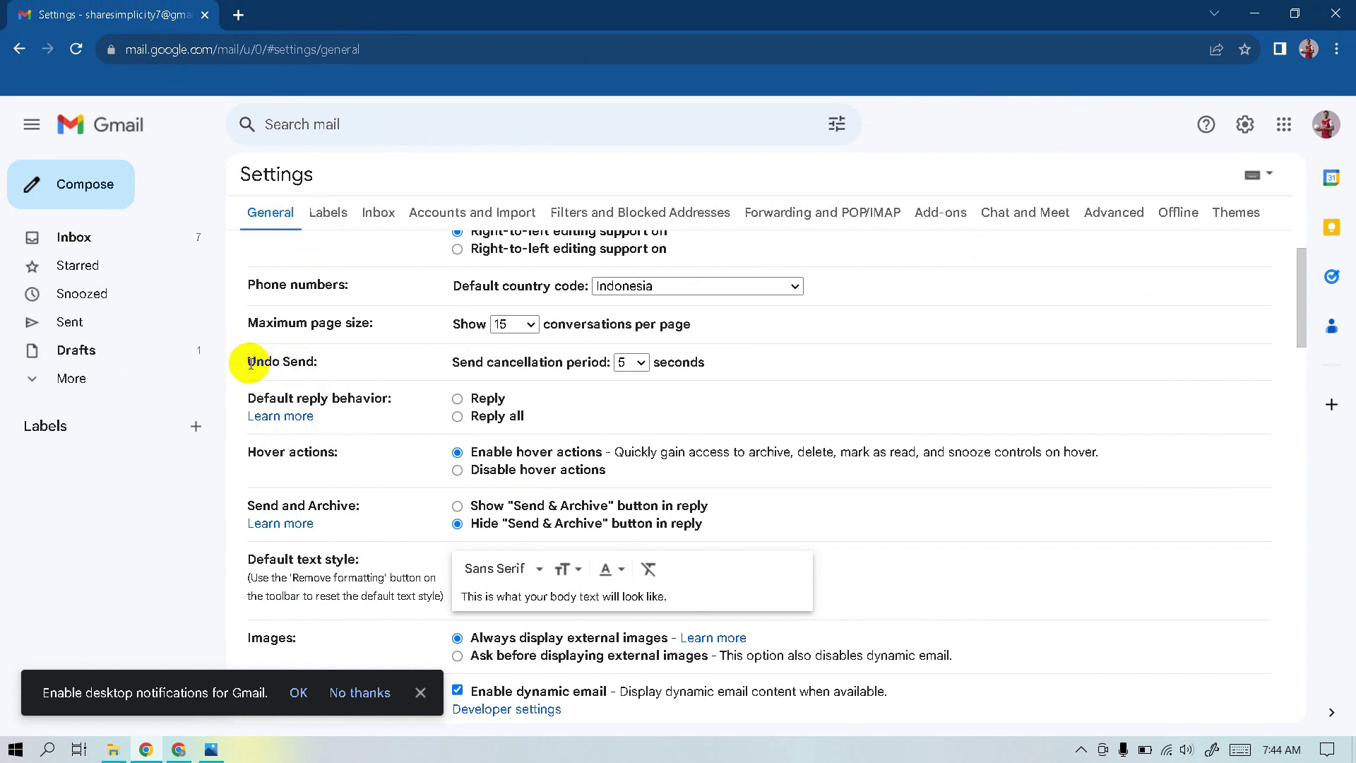
left_click_drag(251, 361, 316, 358)
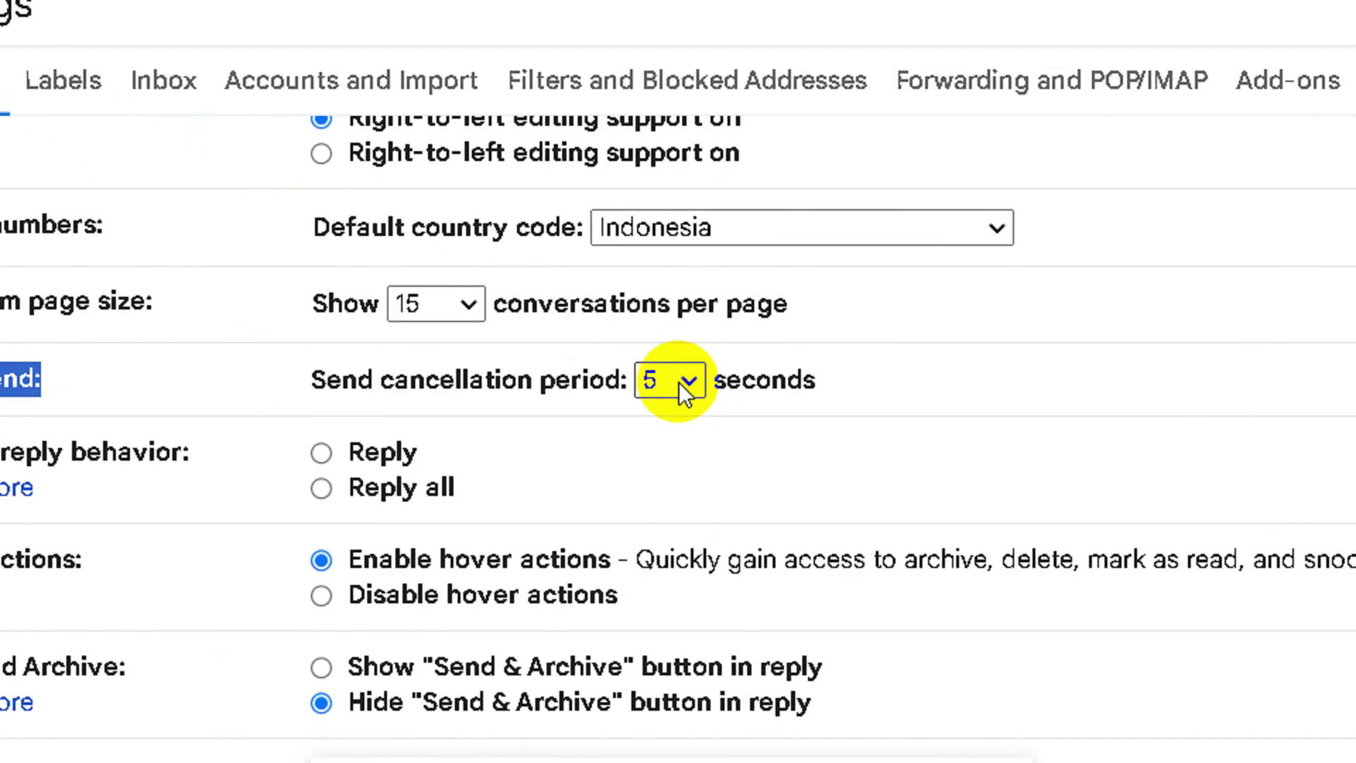
left_click(639, 364)
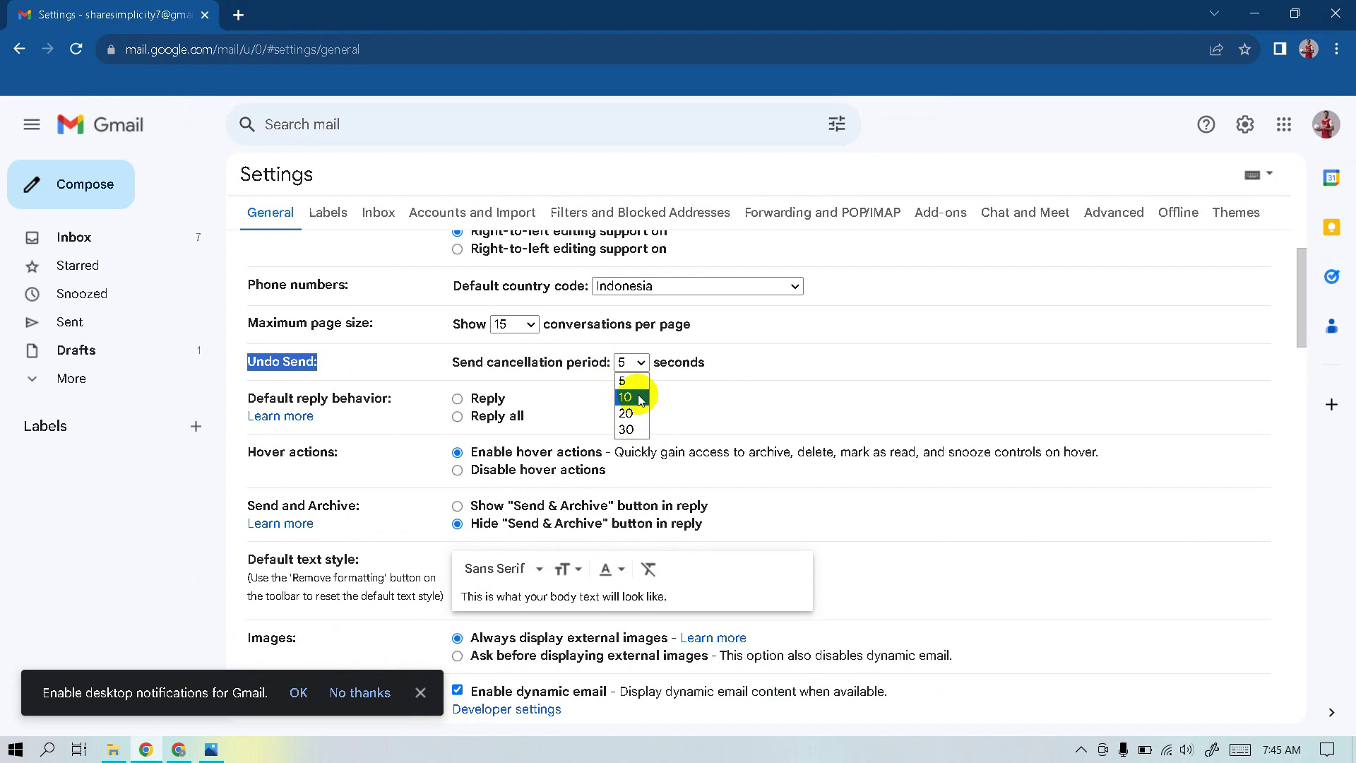
Save the 10-second Undo Send period at the bottom of General settings
scroll(625, 399, "down", 20)
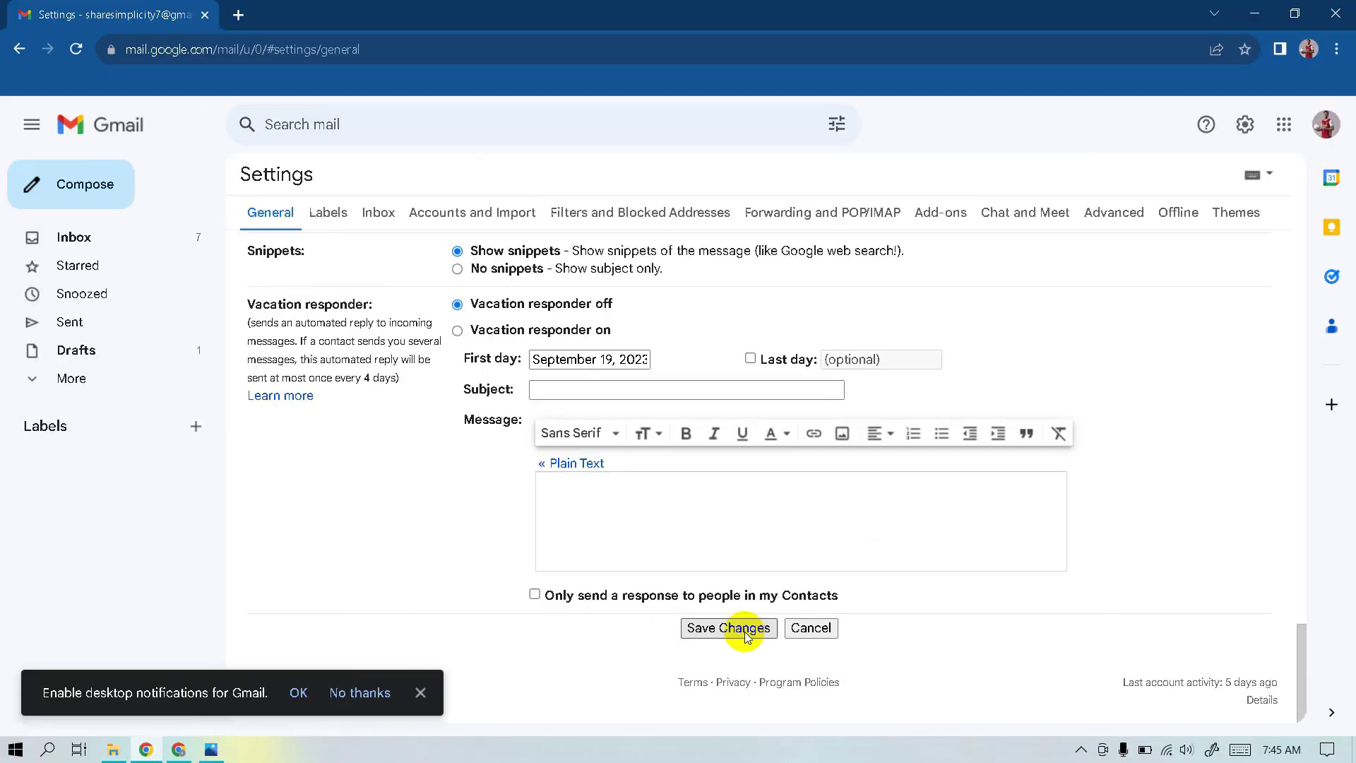
left_click(745, 630)
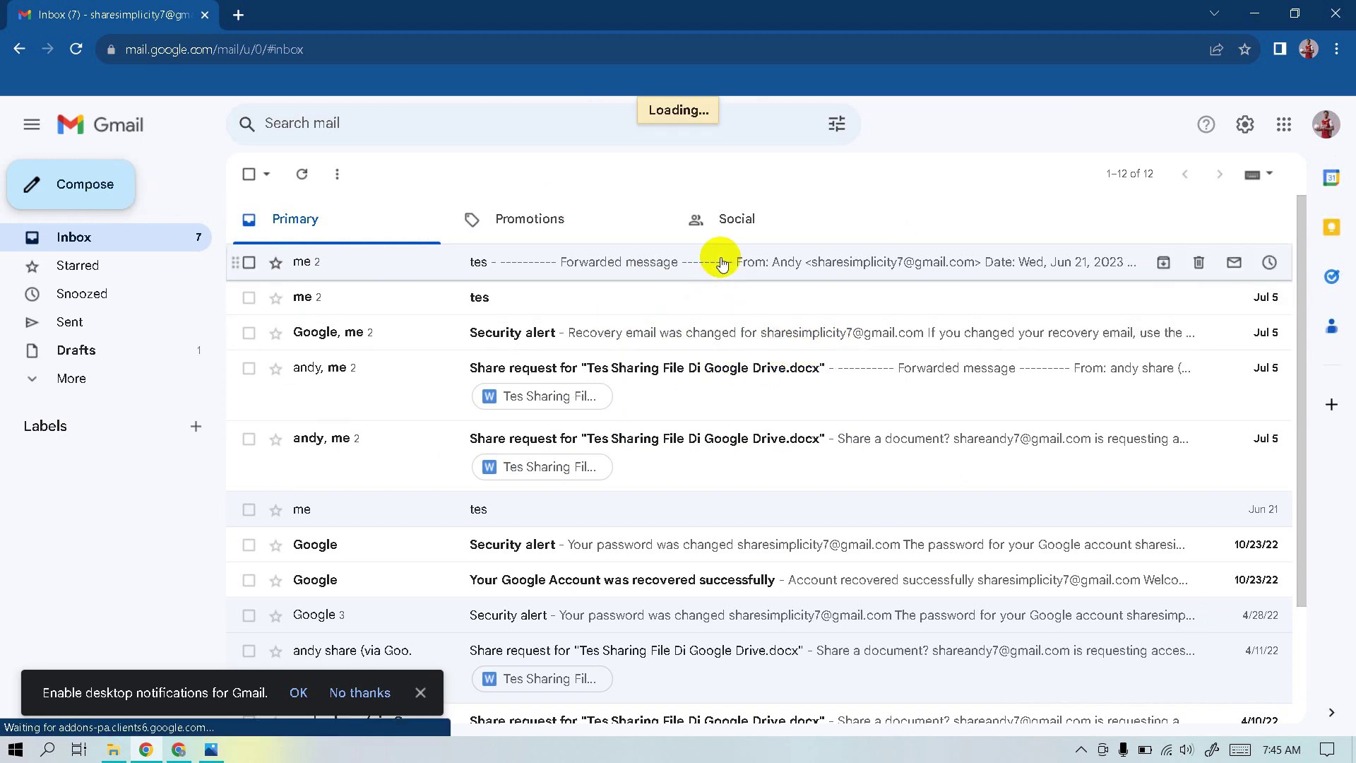
Send a 'tes 4' test email to the test recipient's address
left_click(81, 181)
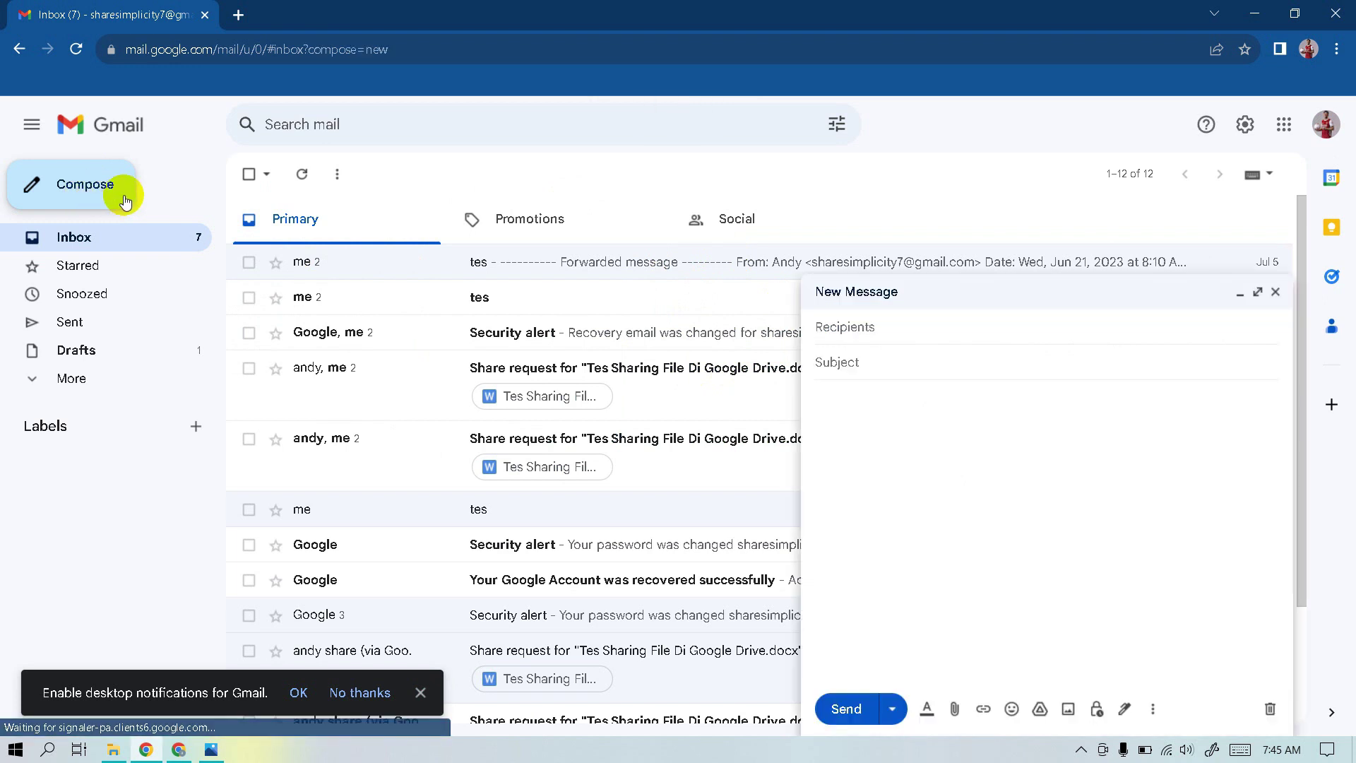
left_click(899, 367)
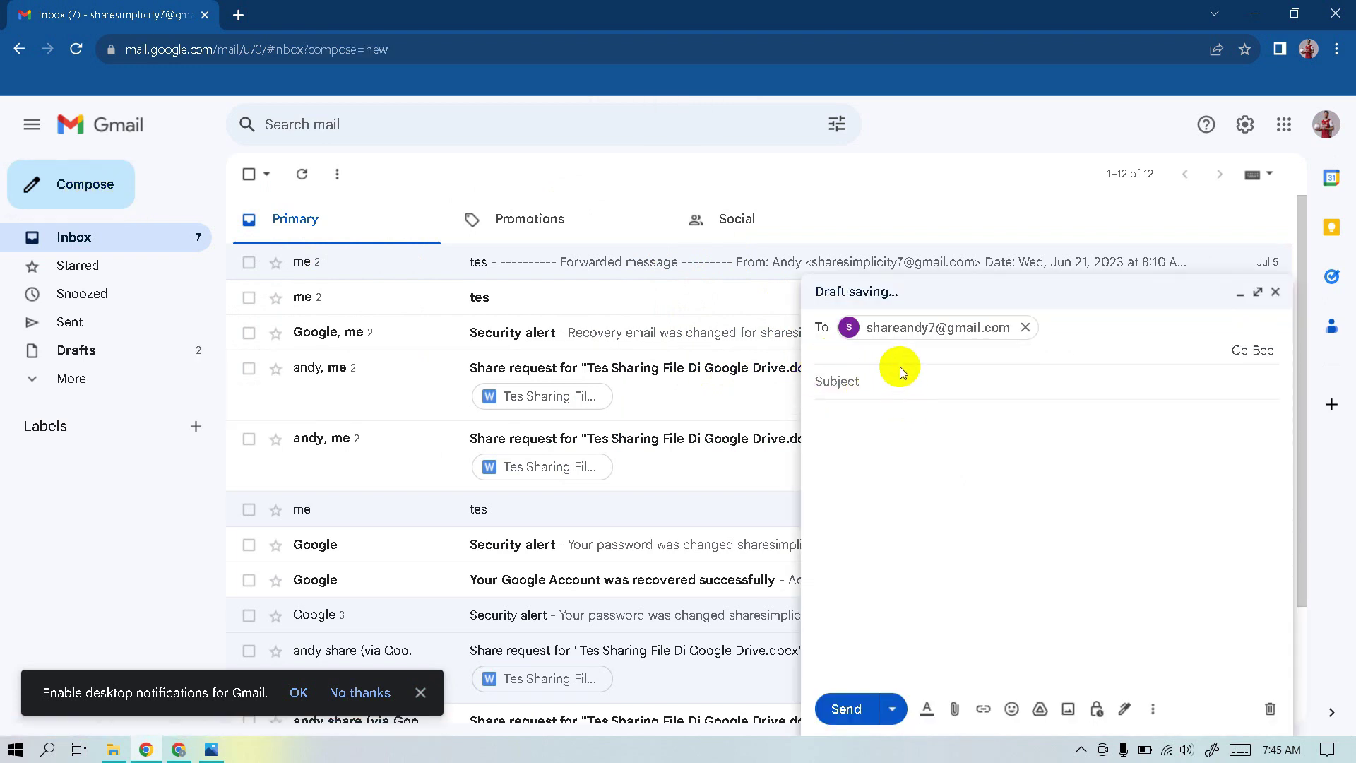
type("tes")
left_click(881, 418)
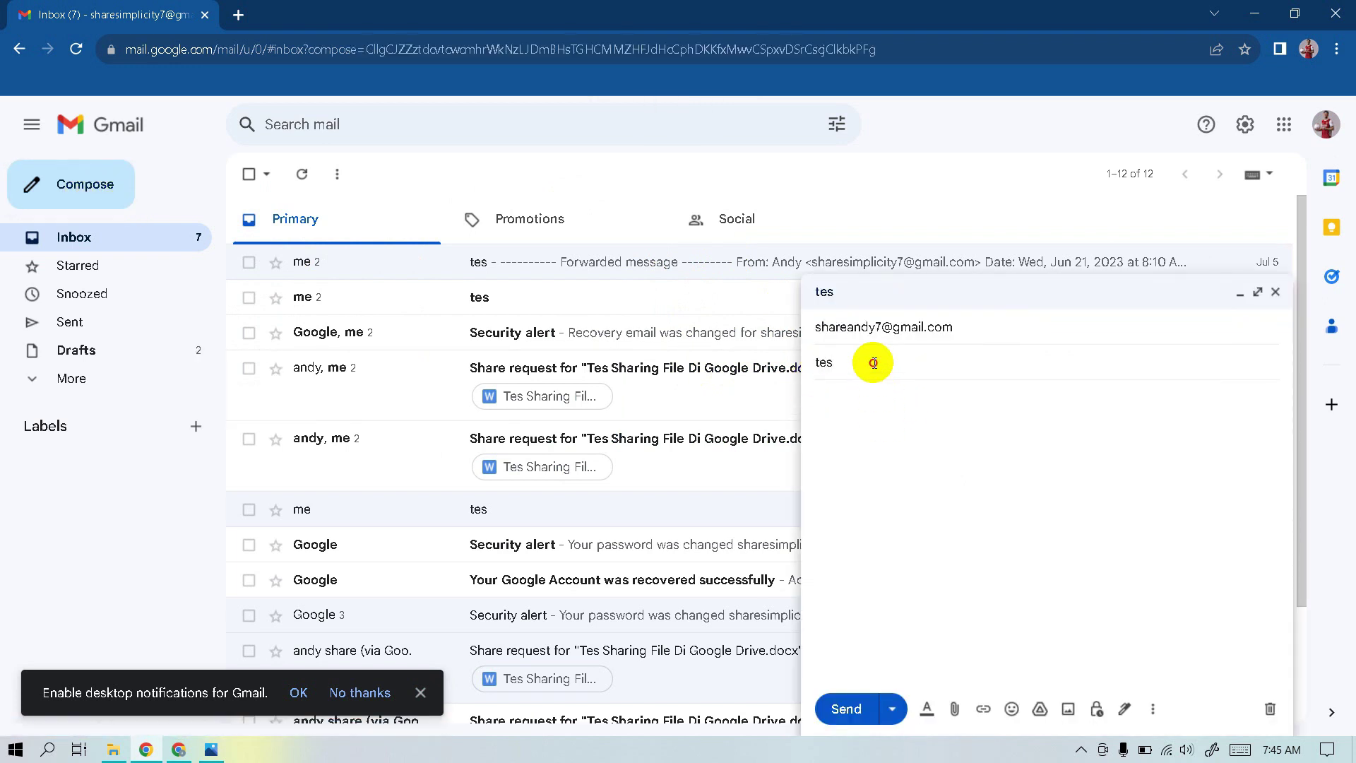
type("4")
left_click(848, 710)
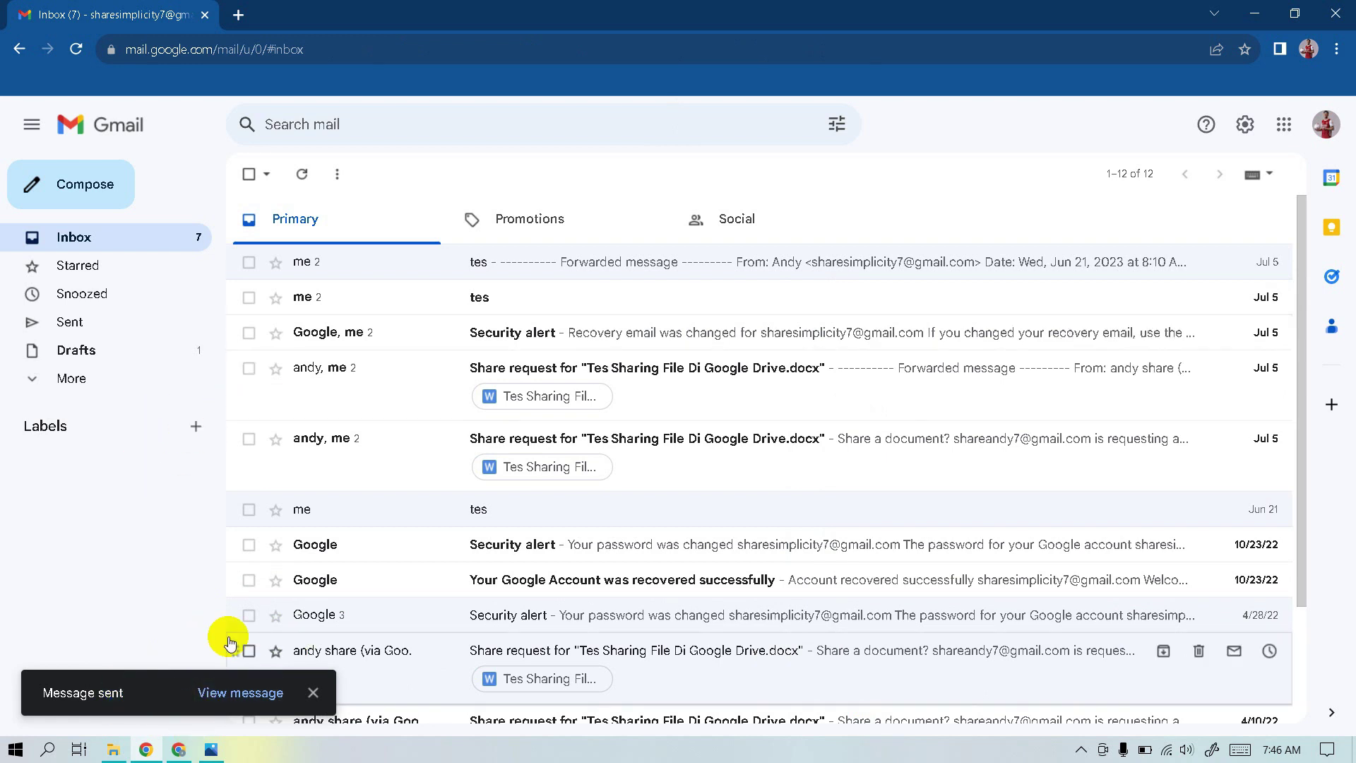
Change the Undo Send cancellation period to 30 seconds in General settings and save it
left_click(223, 702)
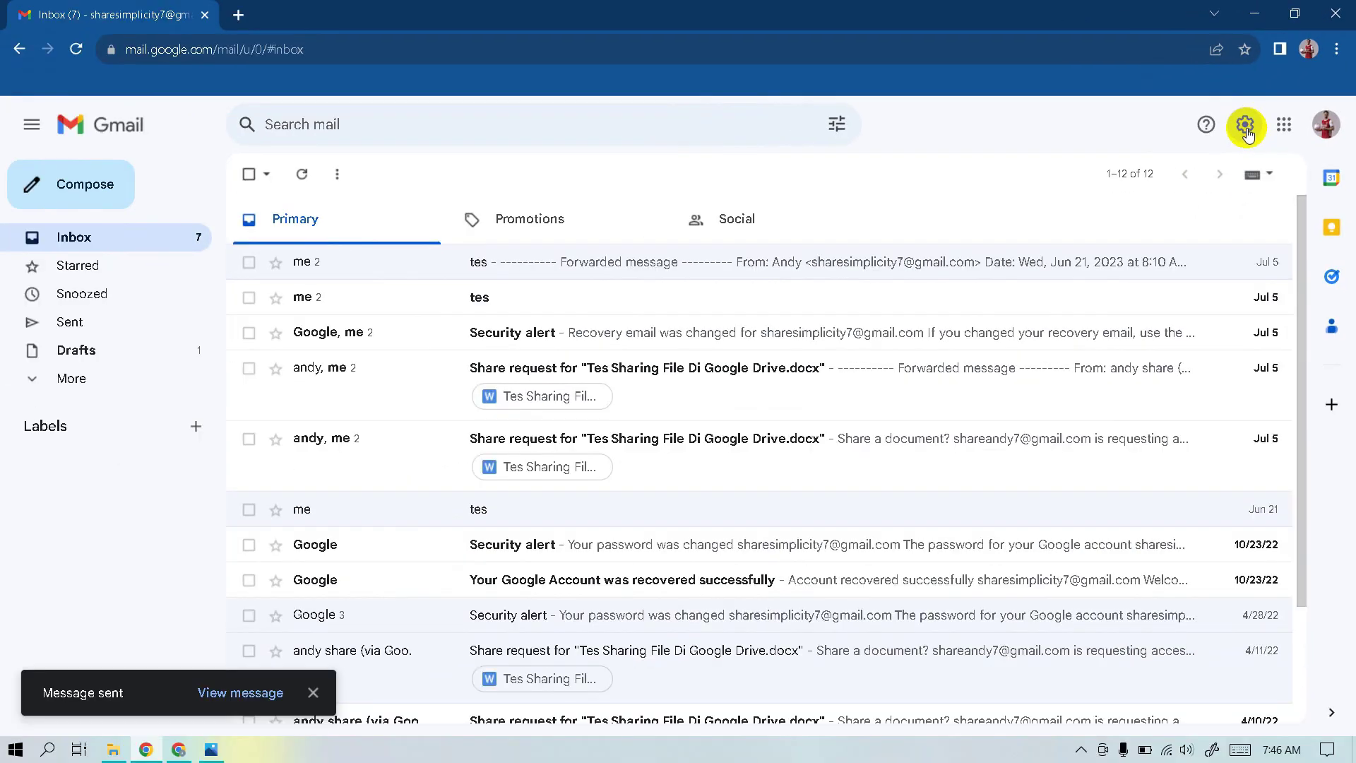
left_click(1245, 126)
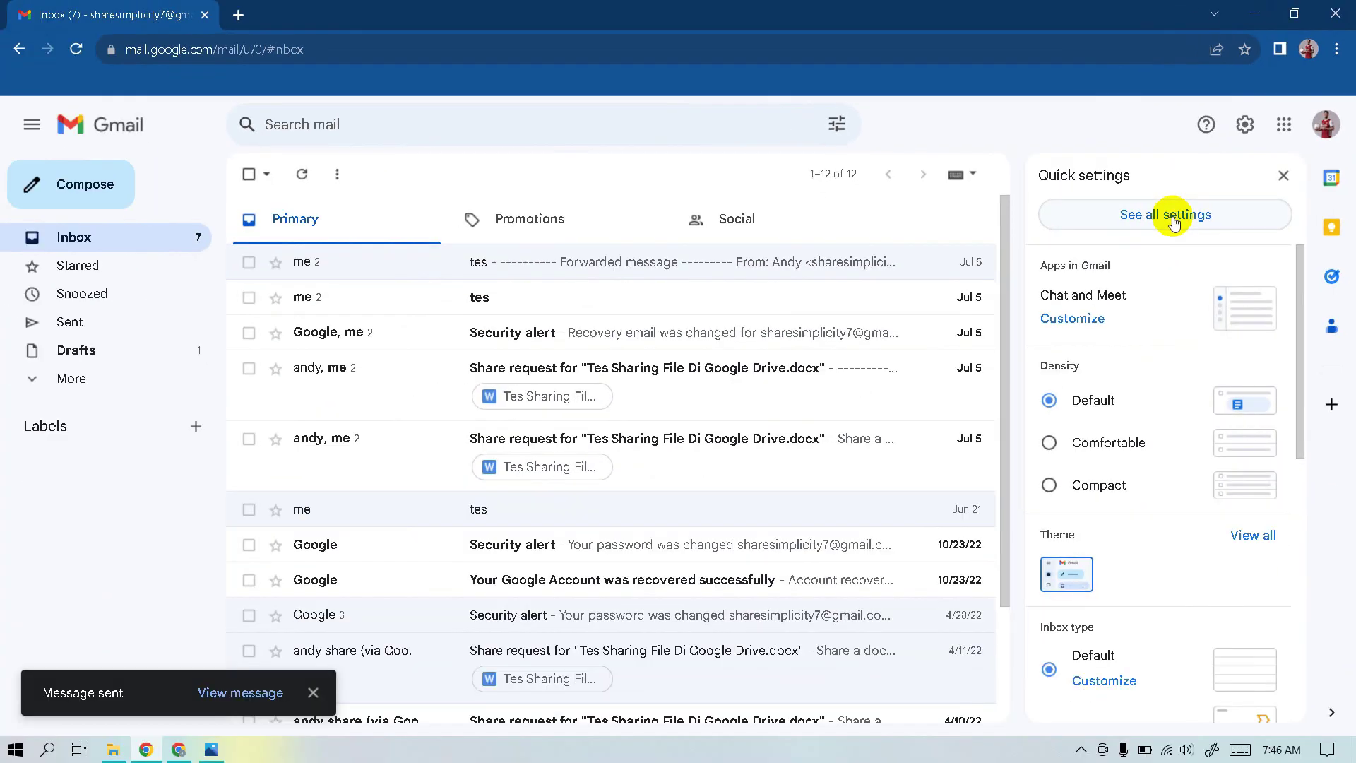
left_click(993, 395)
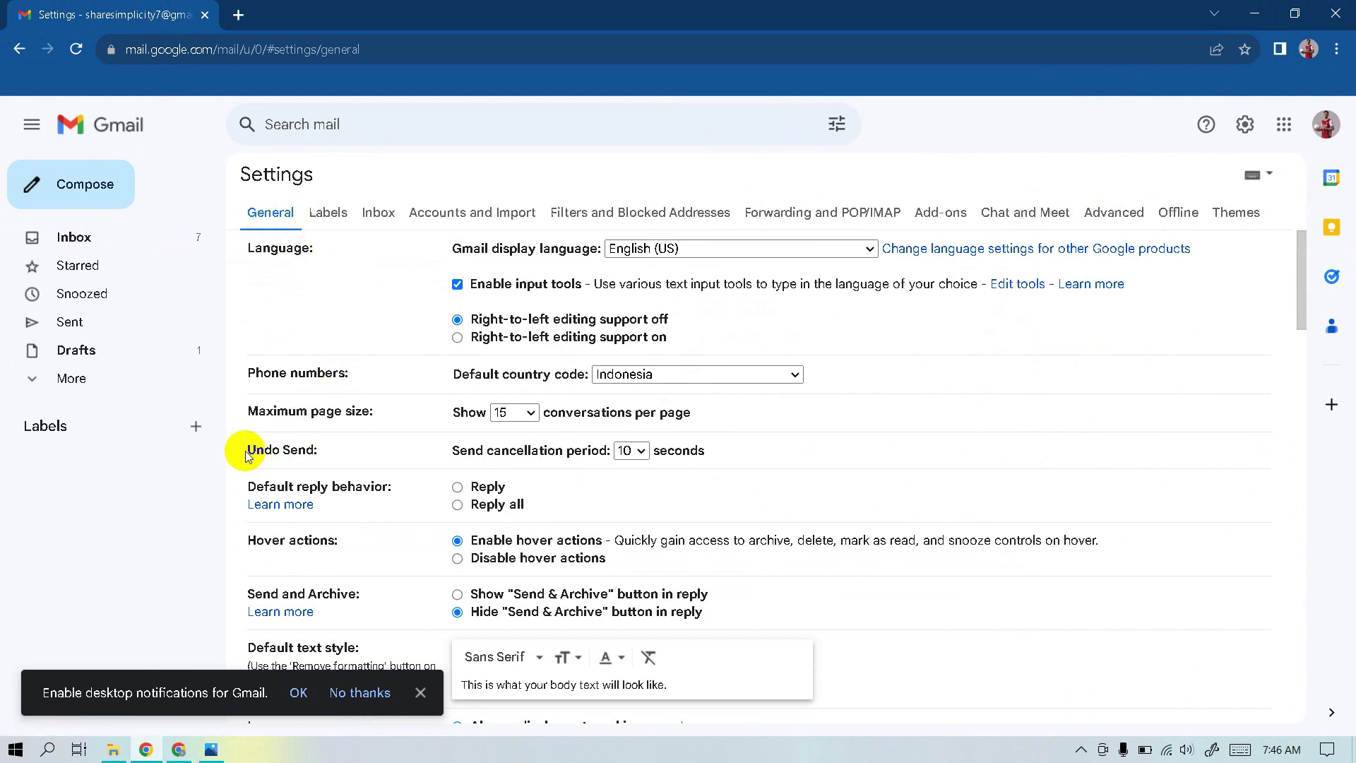
left_click_drag(245, 453, 325, 459)
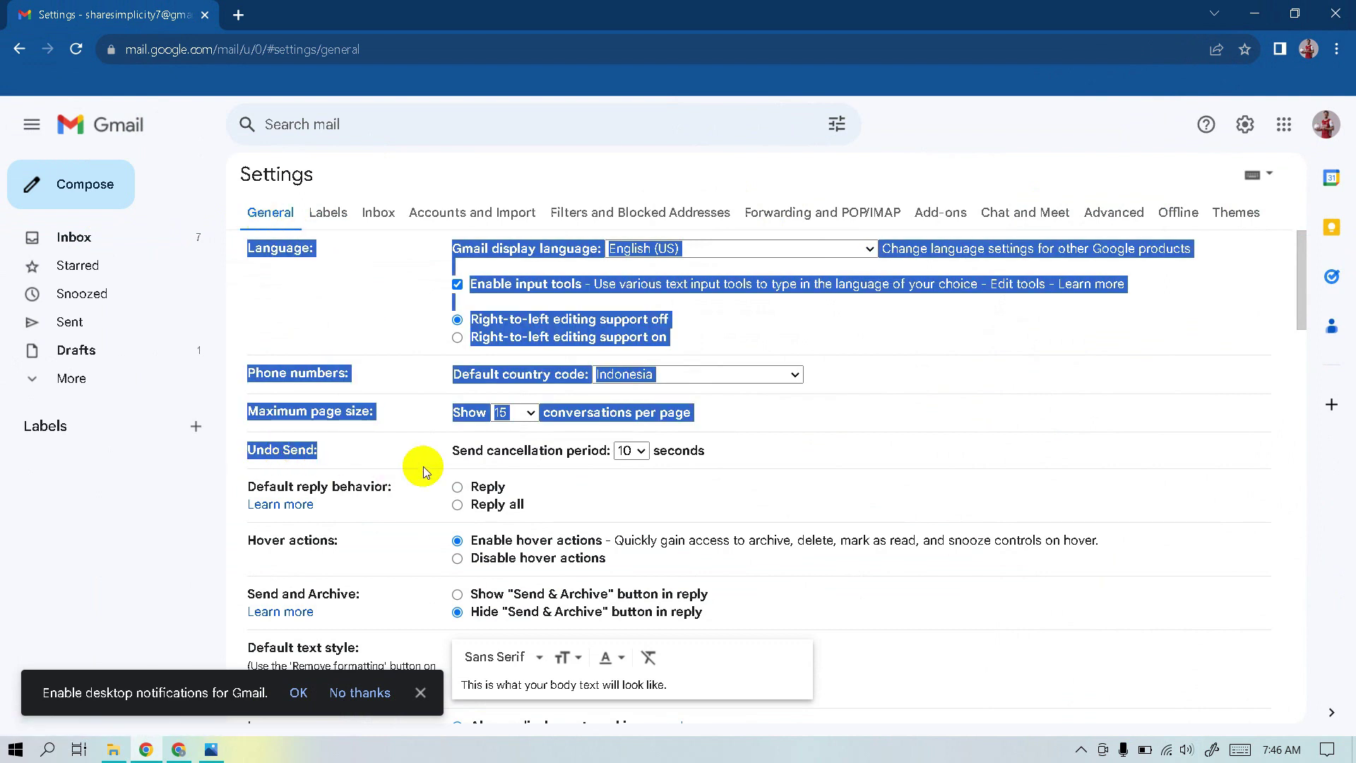
left_click(657, 475)
left_click(632, 451)
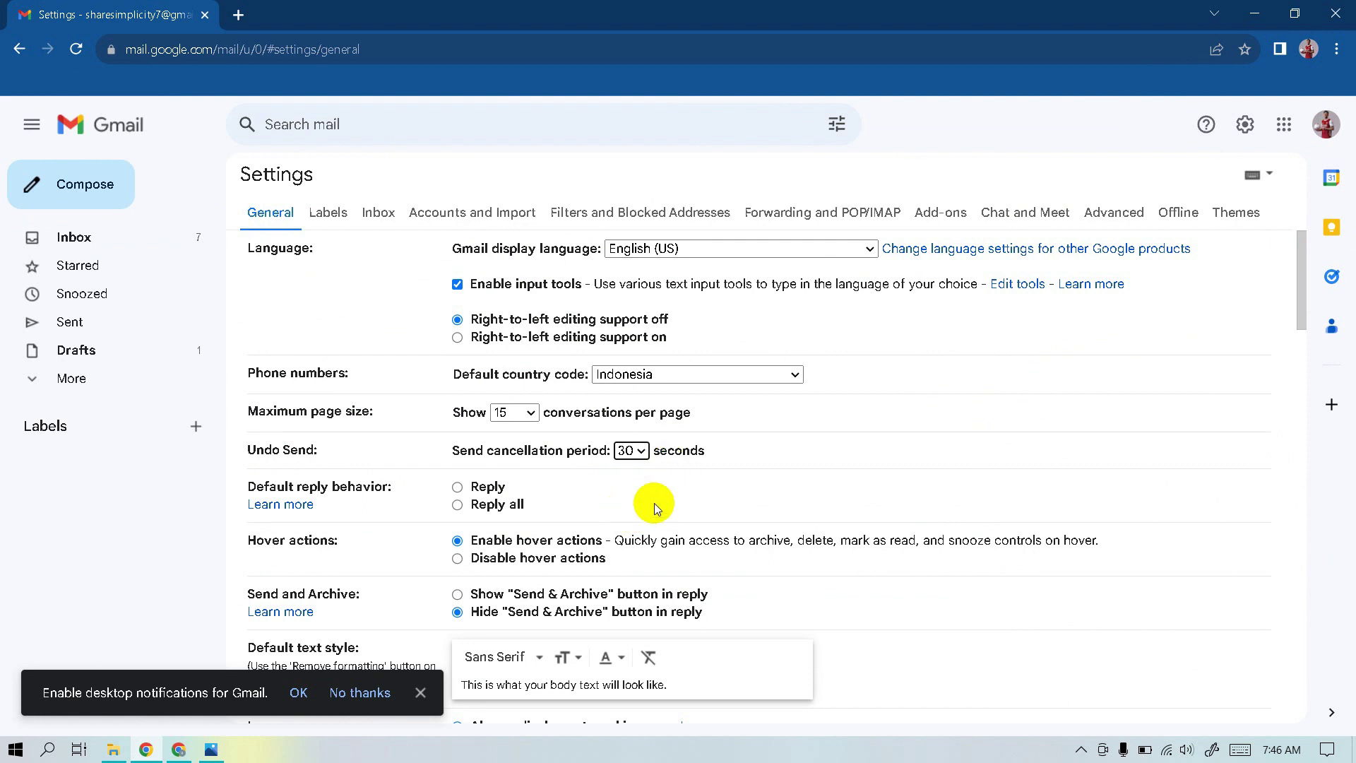
scroll(654, 503, "down", 20)
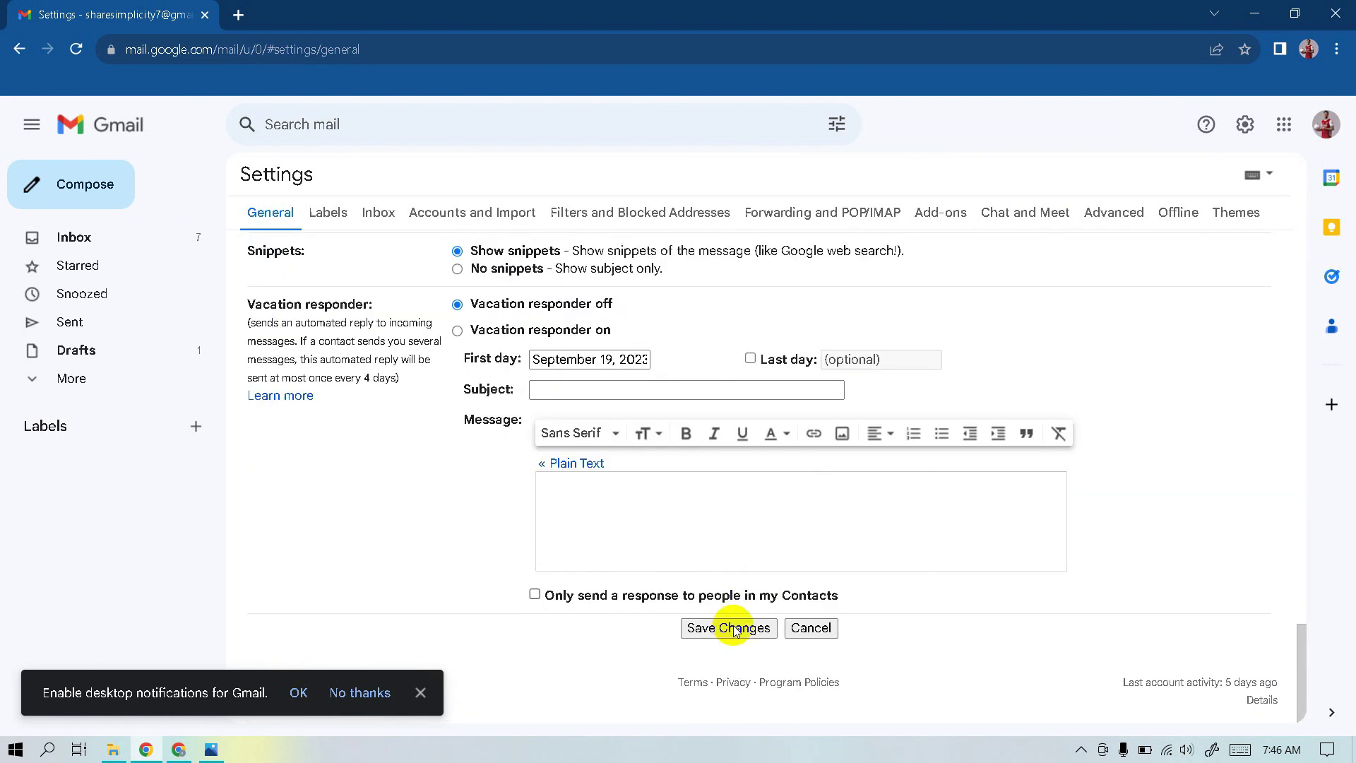
left_click(733, 629)
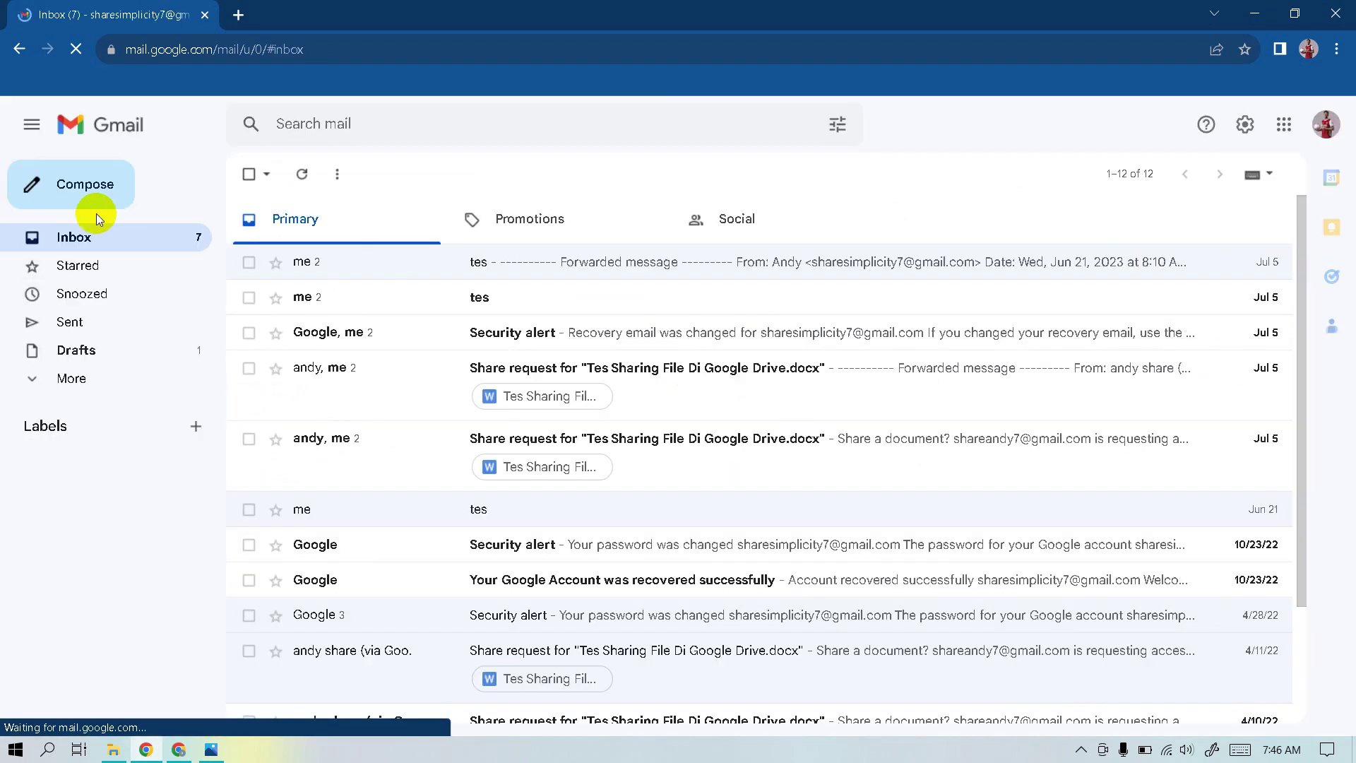
Send a 'tes 5' email, with matching subject and body, to the test recipient
left_click(789, 375)
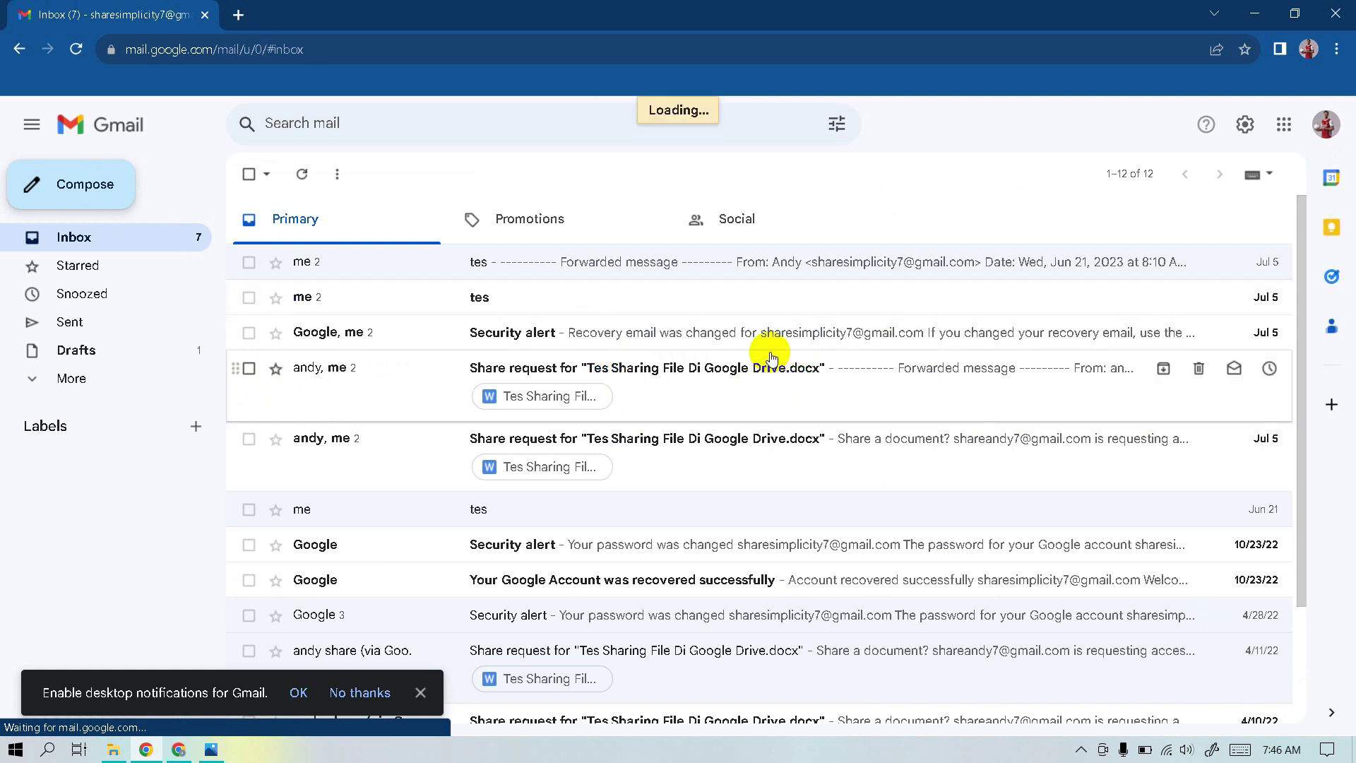
left_click(59, 180)
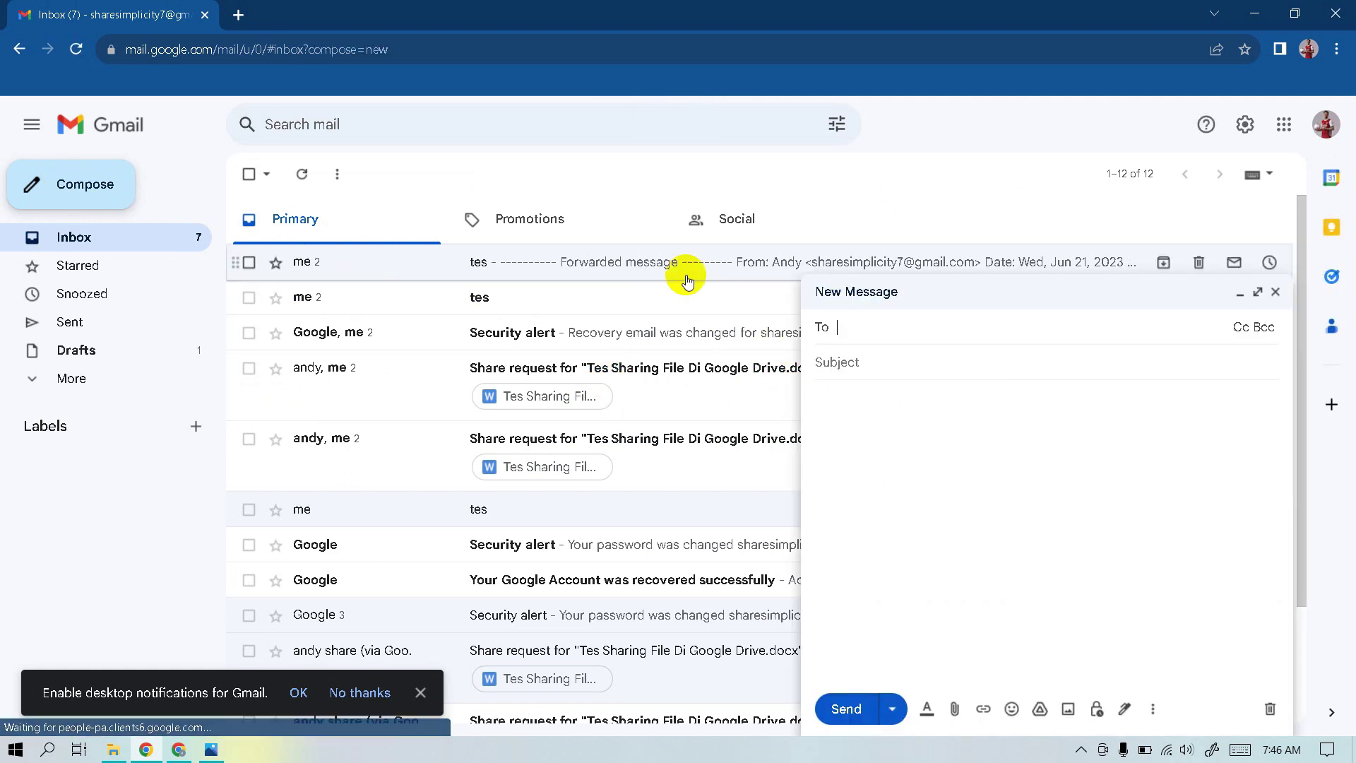
key("Return")
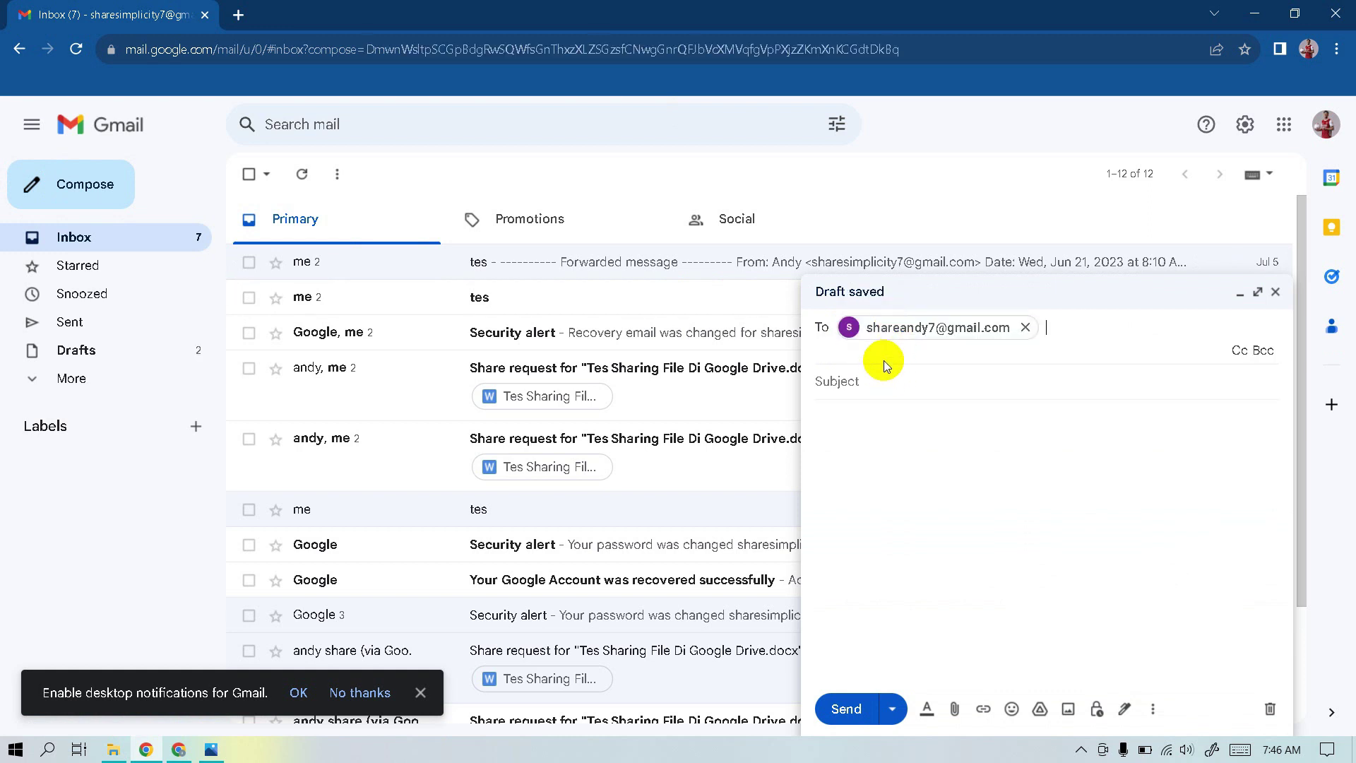
left_click(896, 376)
type("tes 5")
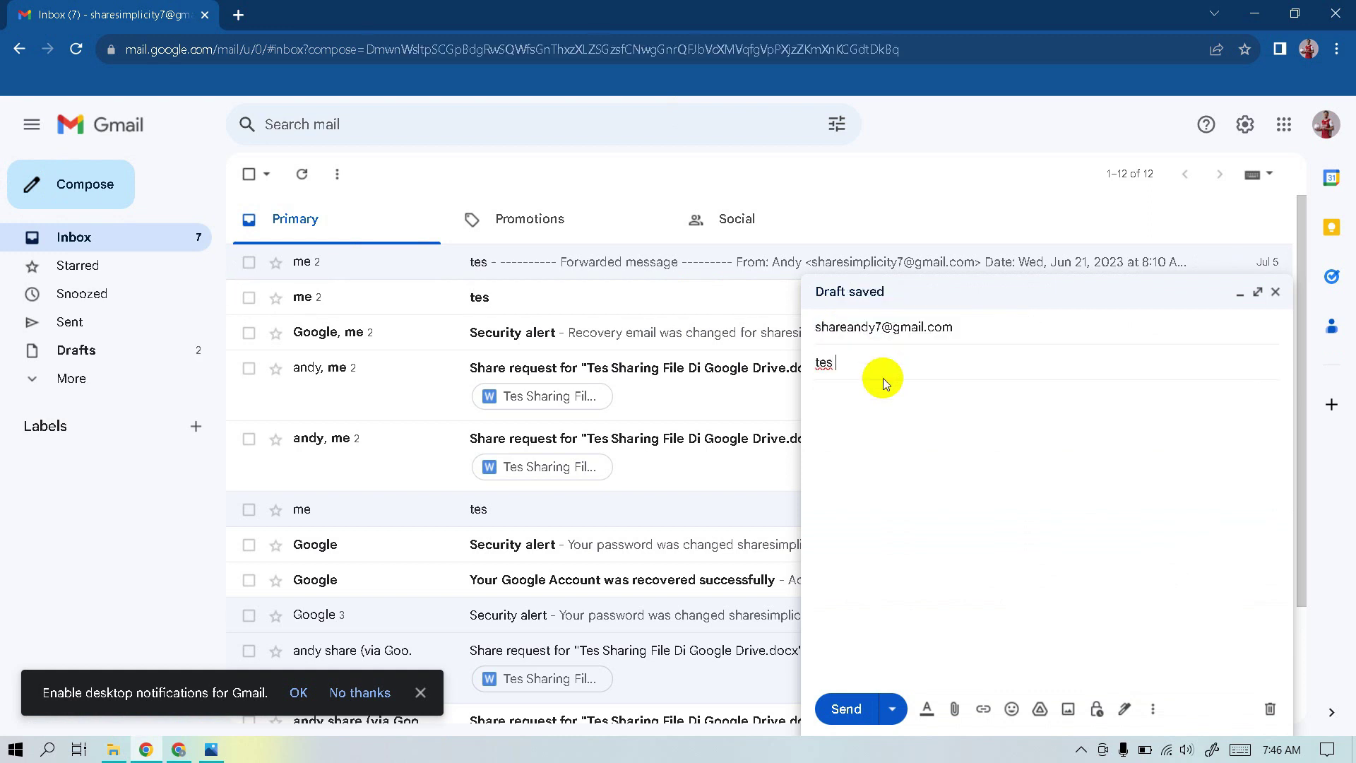
left_click(895, 427)
type("tes 5")
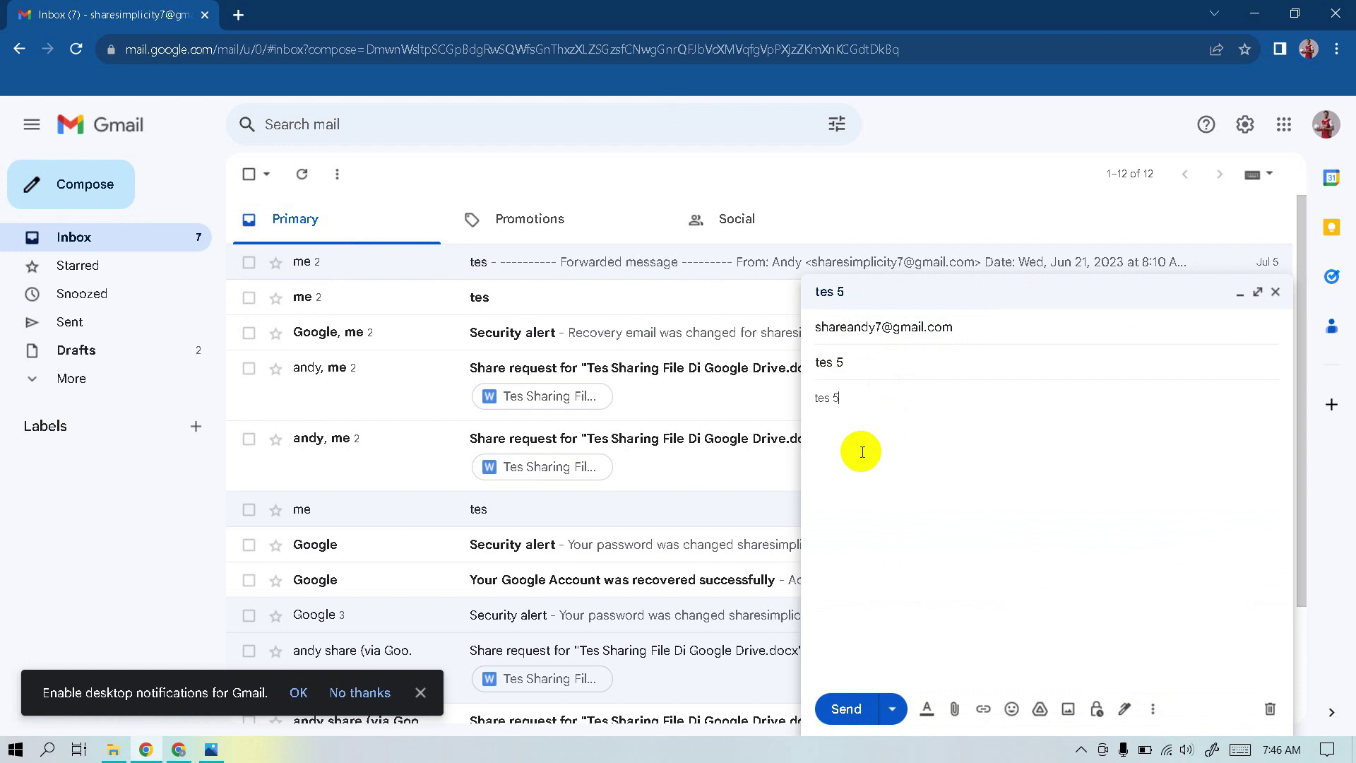
left_click(847, 709)
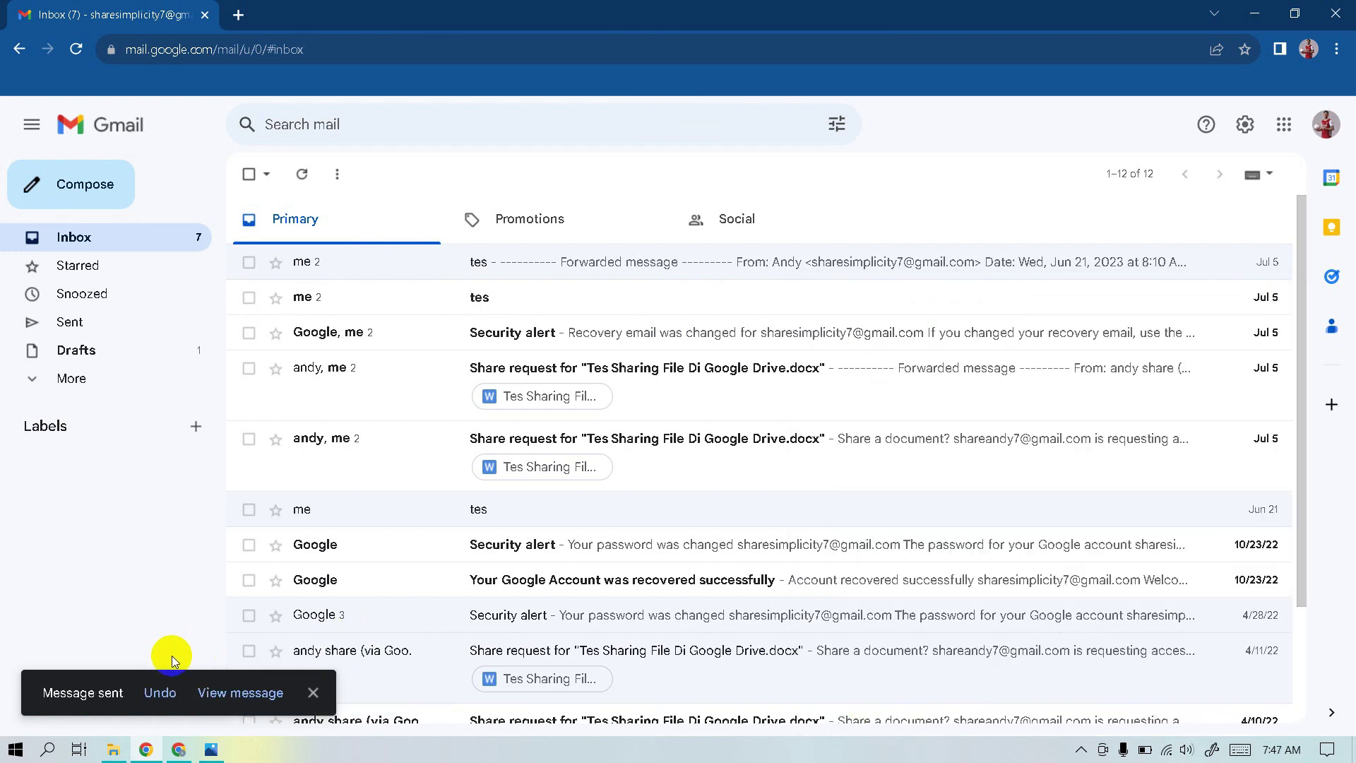
Let the 30-second undo window for 'tes 5' lapse and view it in Sent
left_click(169, 694)
left_click(168, 695)
left_click(104, 333)
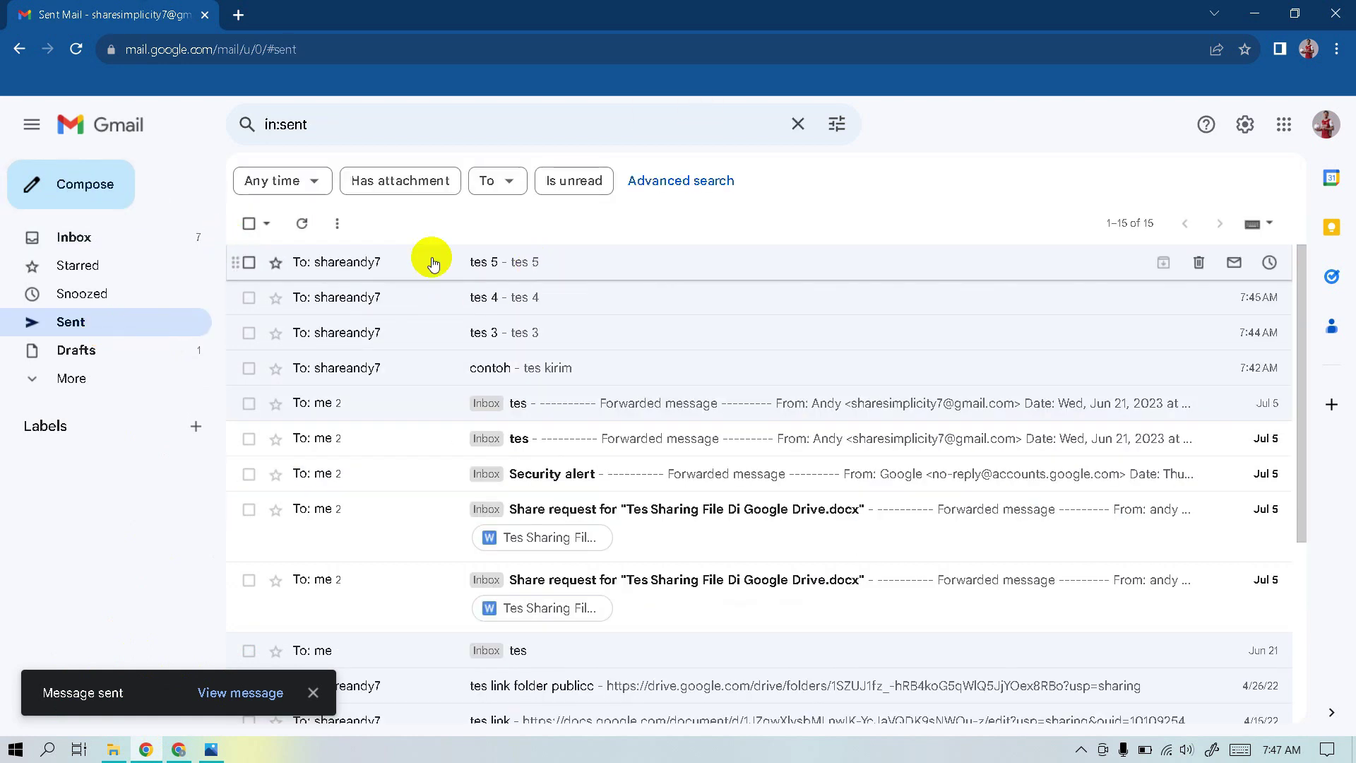
Send a 'tes 6' email to the test recipient, undo it, and find it in Drafts
left_click(103, 178)
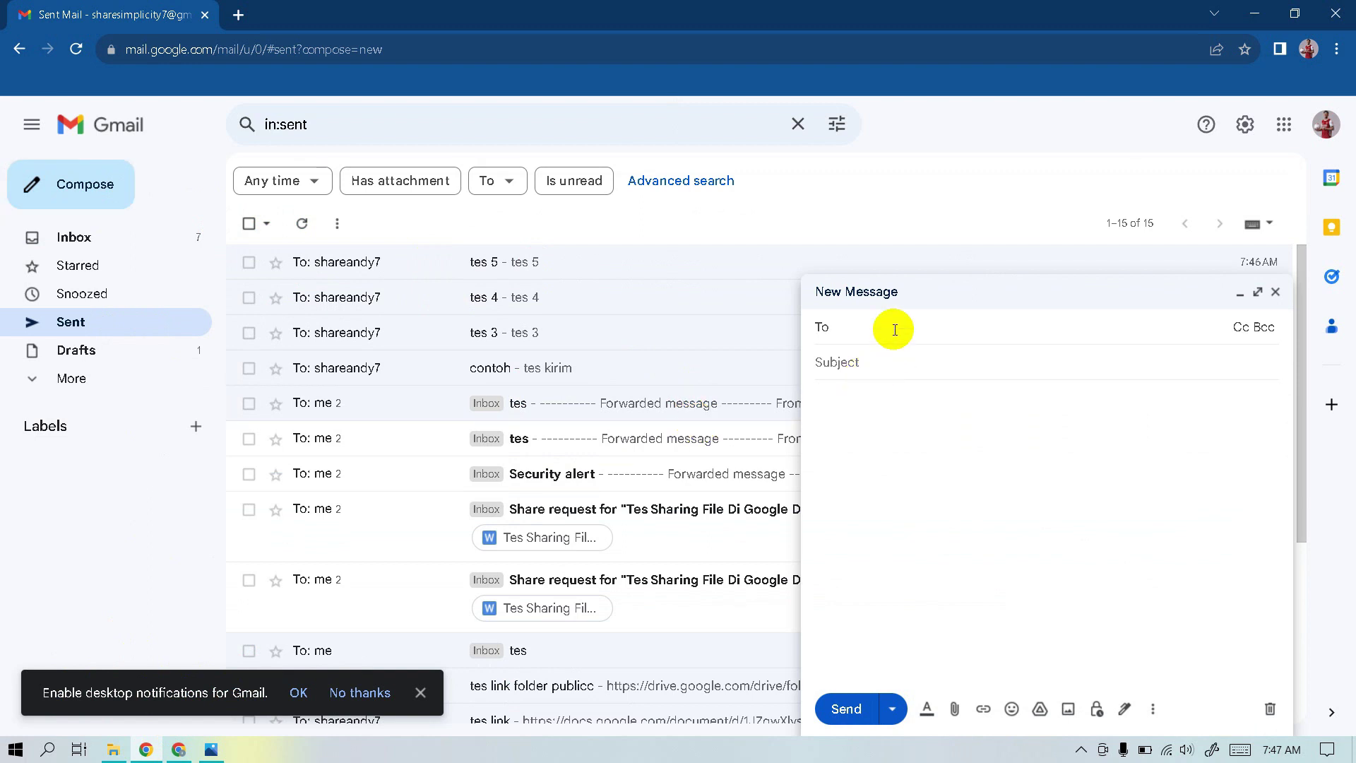
key("ctrl+v")
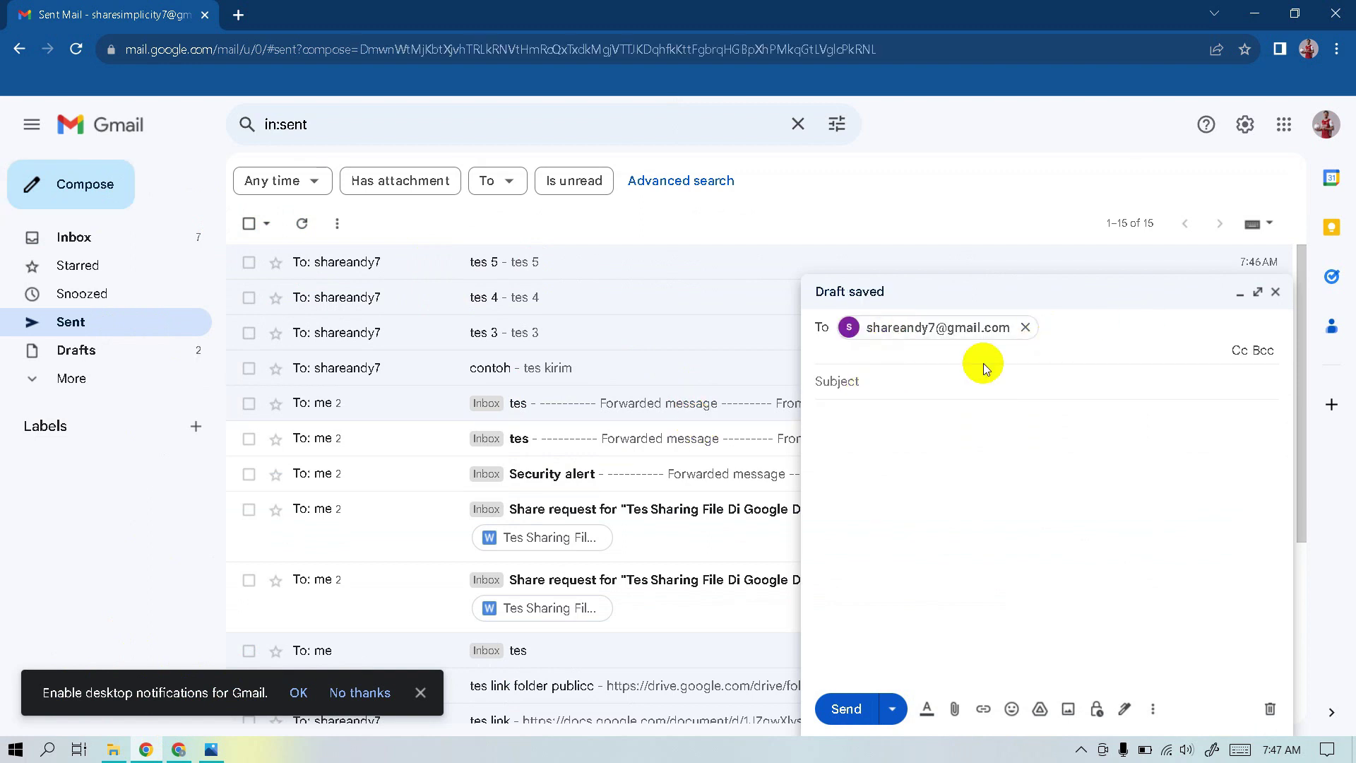
left_click(936, 379)
type("tes 6")
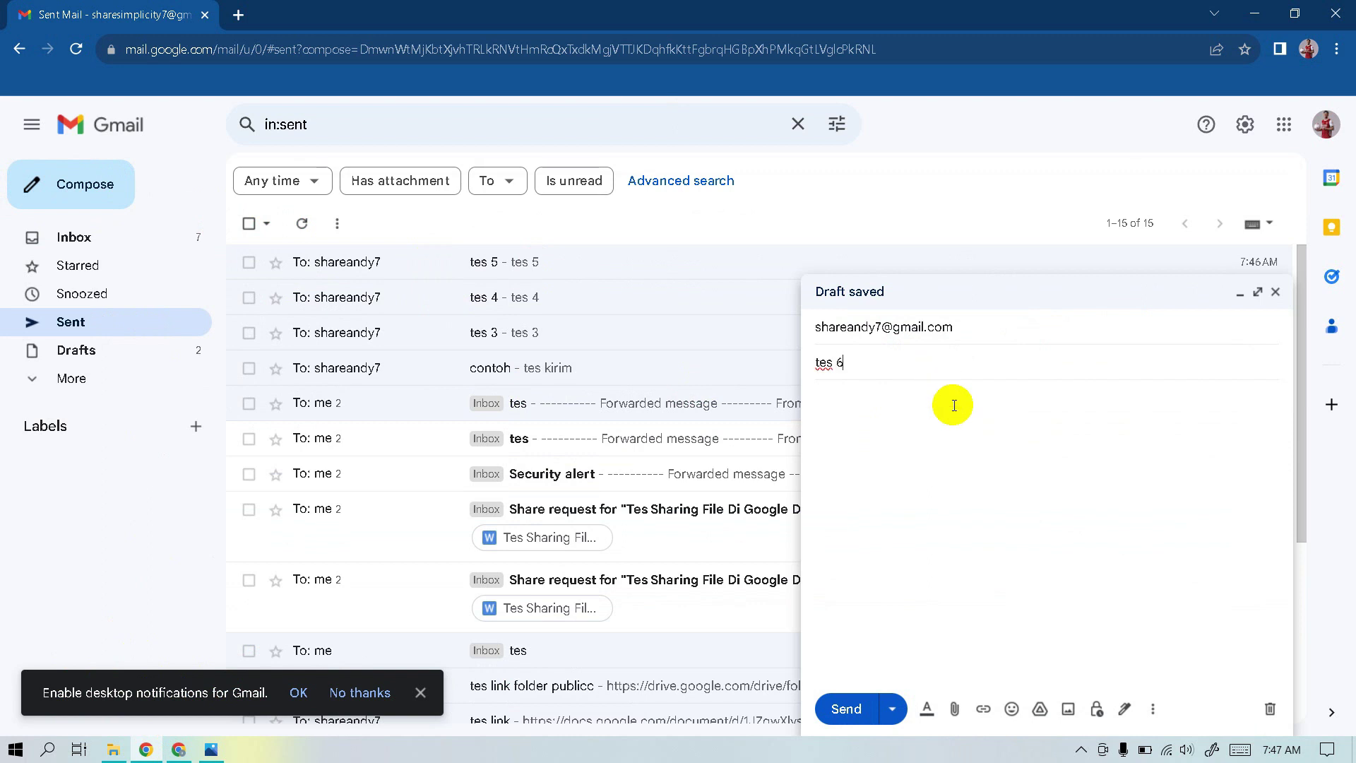
left_click(958, 415)
type("tes 6")
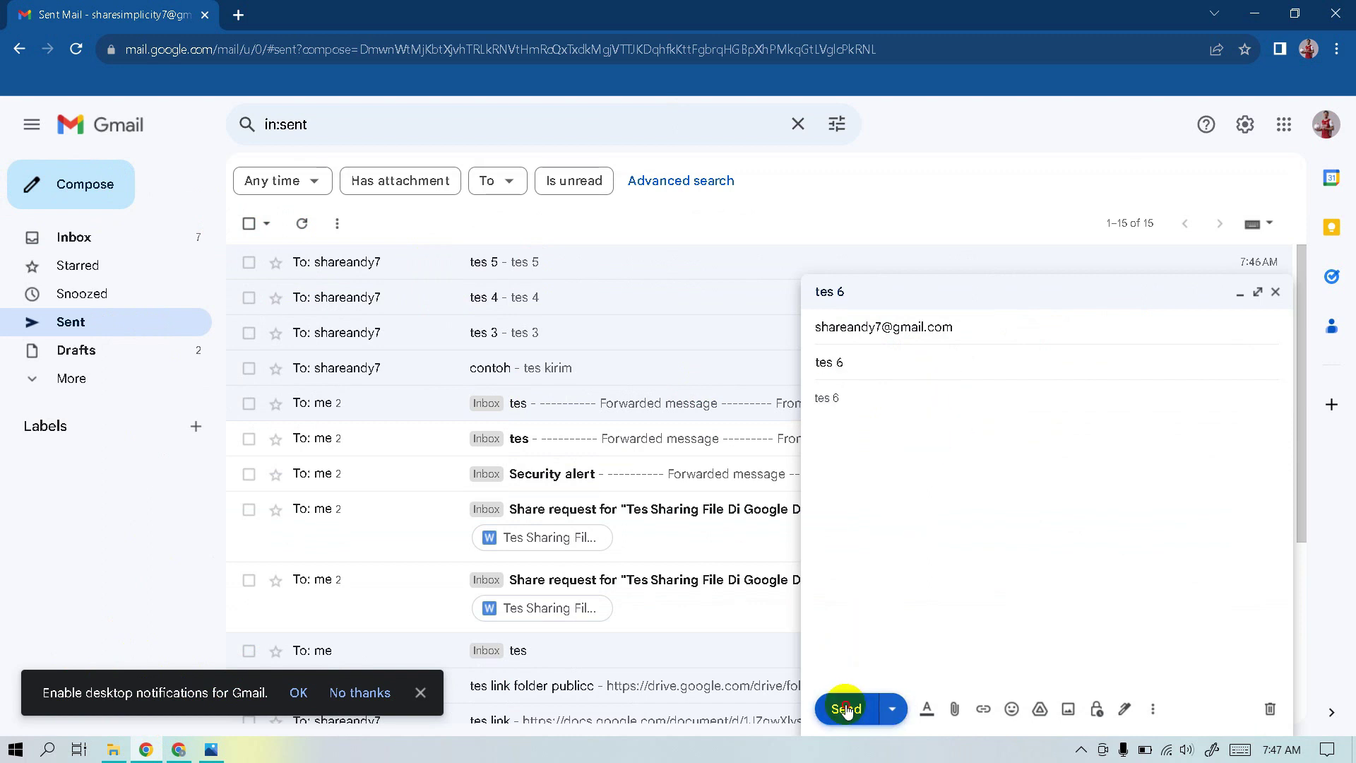
left_click(847, 709)
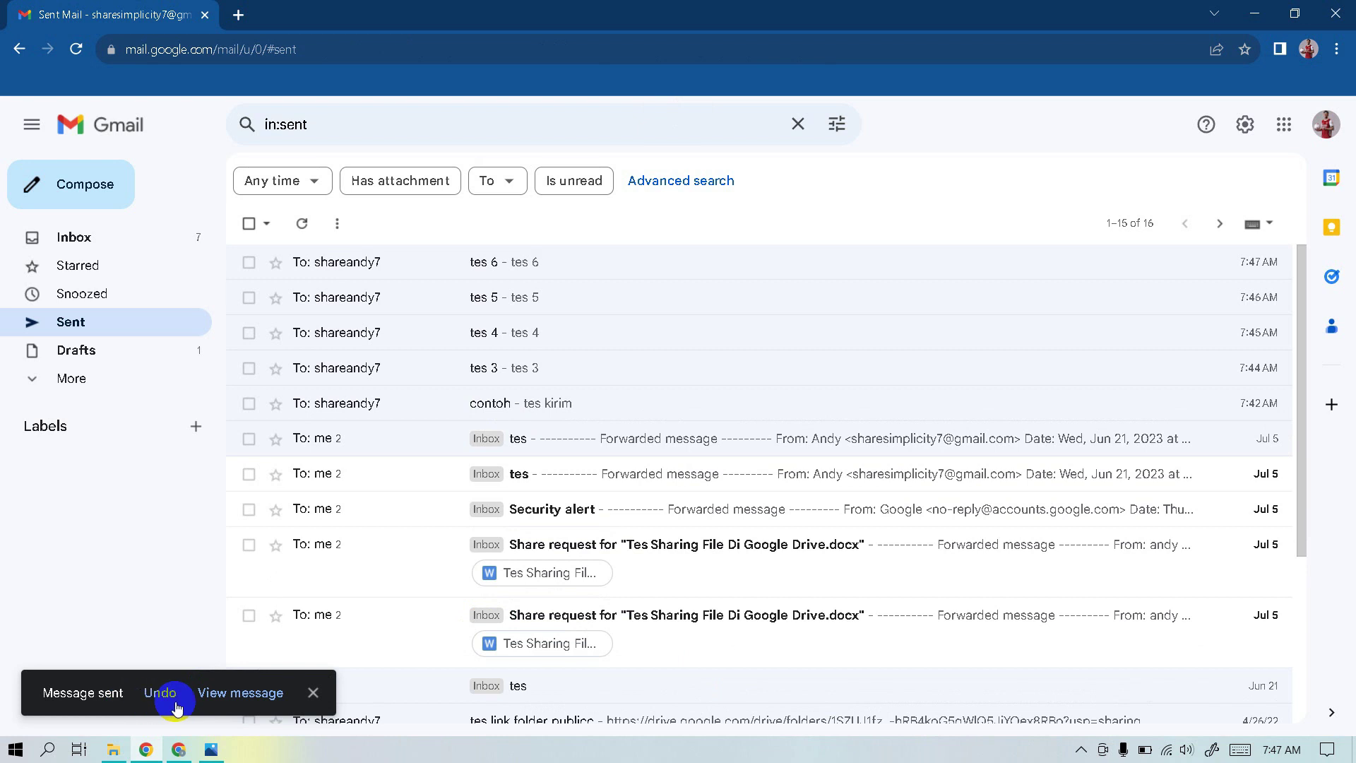
left_click(170, 687)
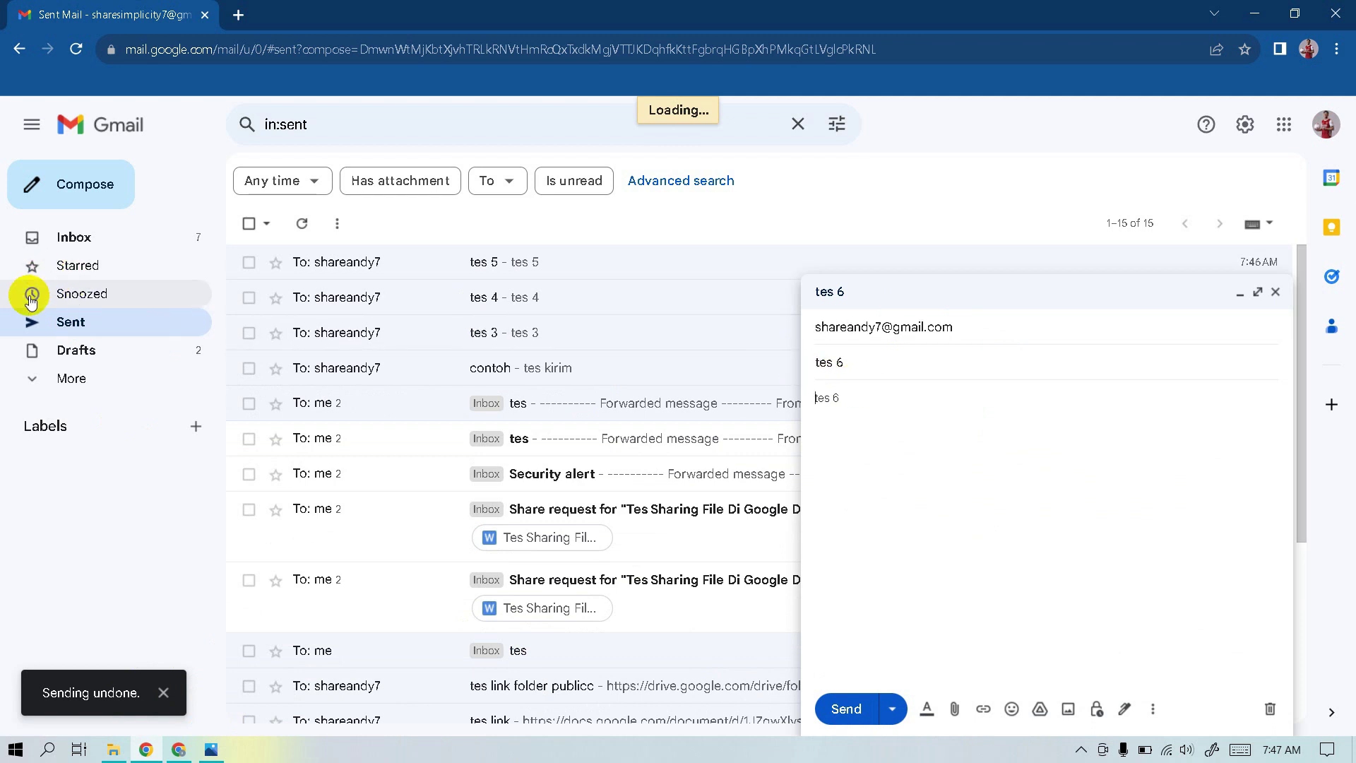
left_click(87, 351)
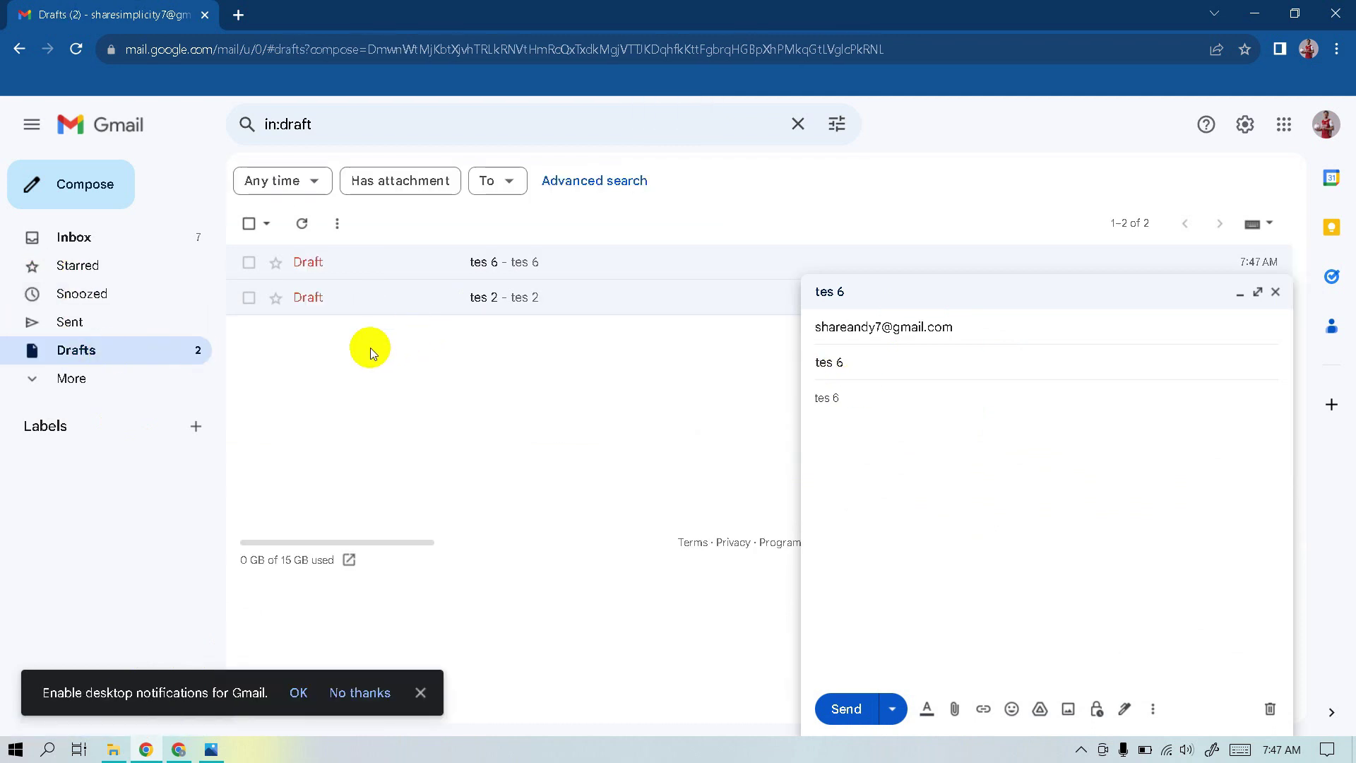